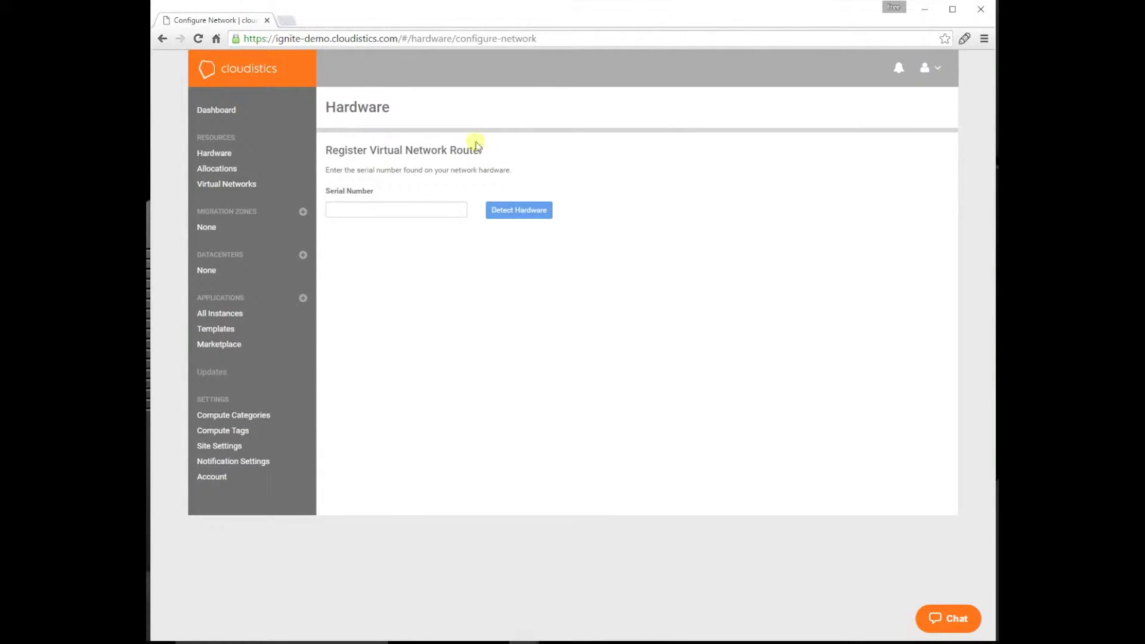
- Paste the router's serial number and detect its hardware
click(430, 210)
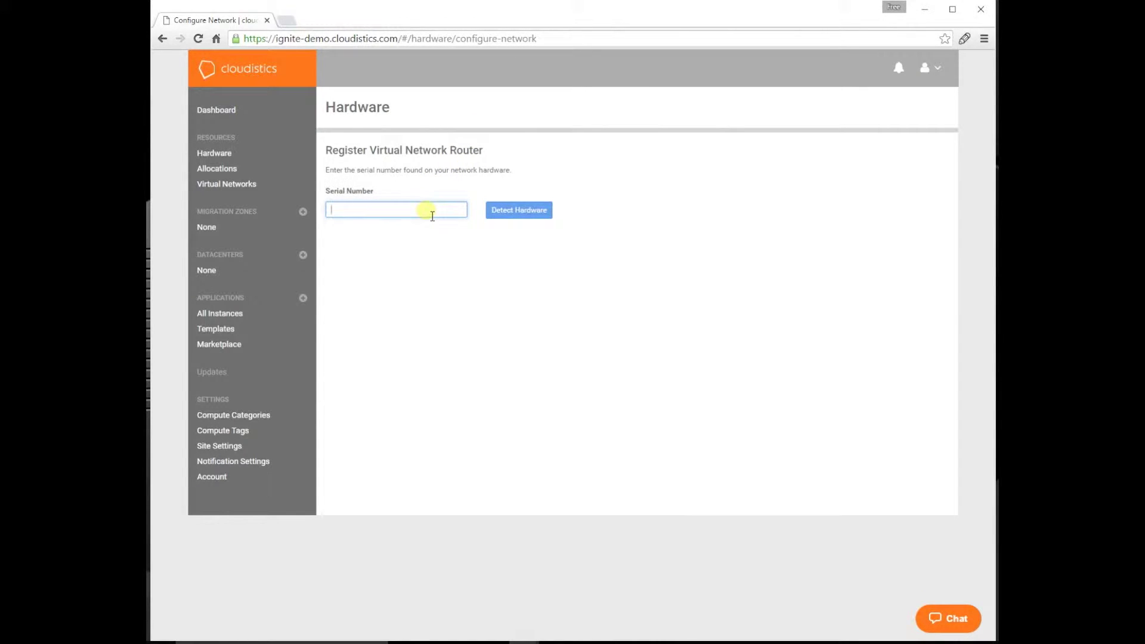
key(ctrl+v)
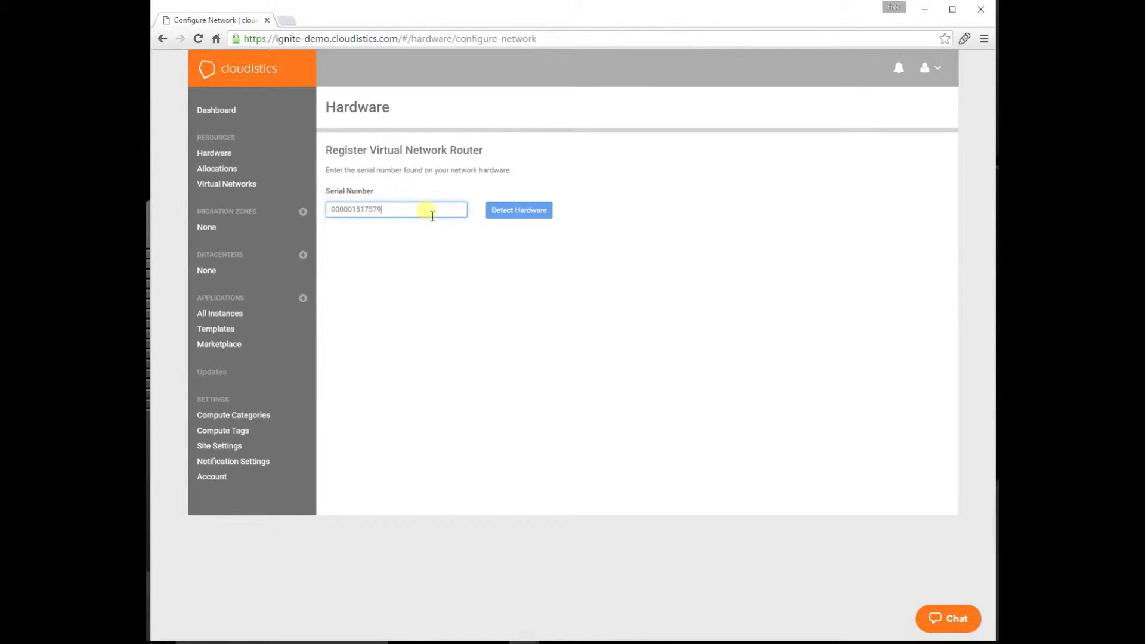
click(532, 215)
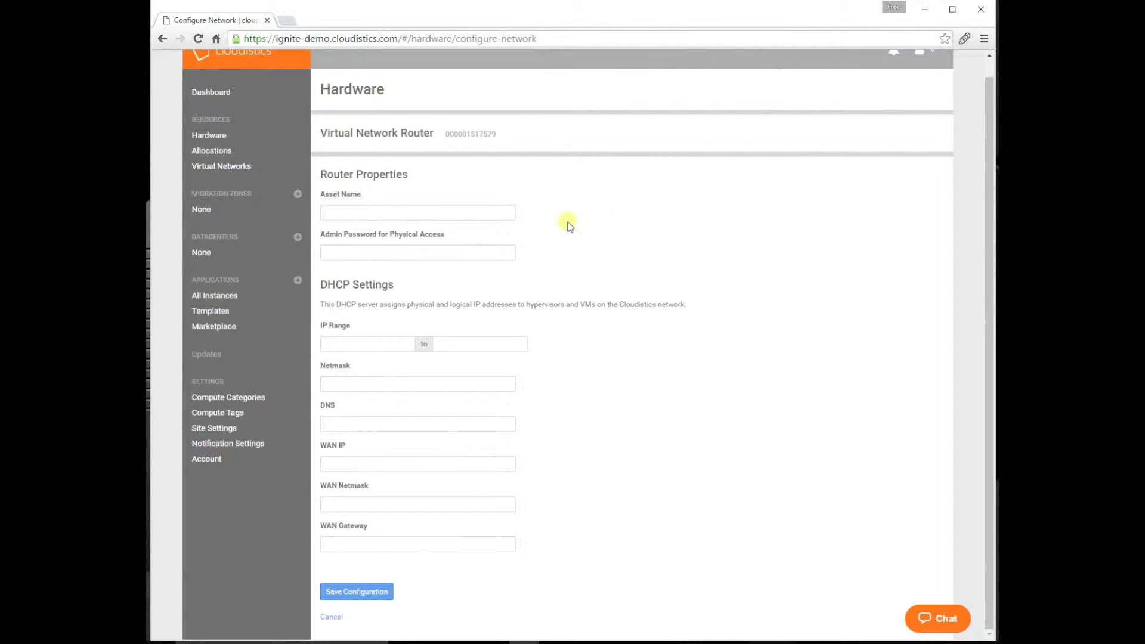
- Name the router 'Reston Router', enter its admin password, and save the configuration
click(452, 215)
text(Reston Router)
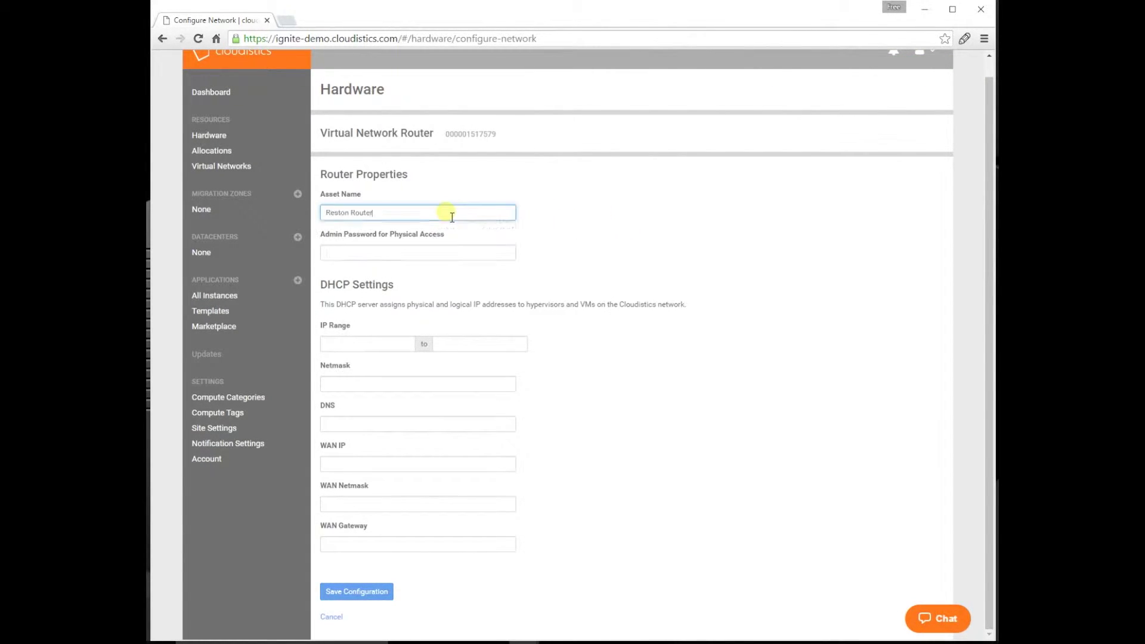
key(Tab)
text(****)
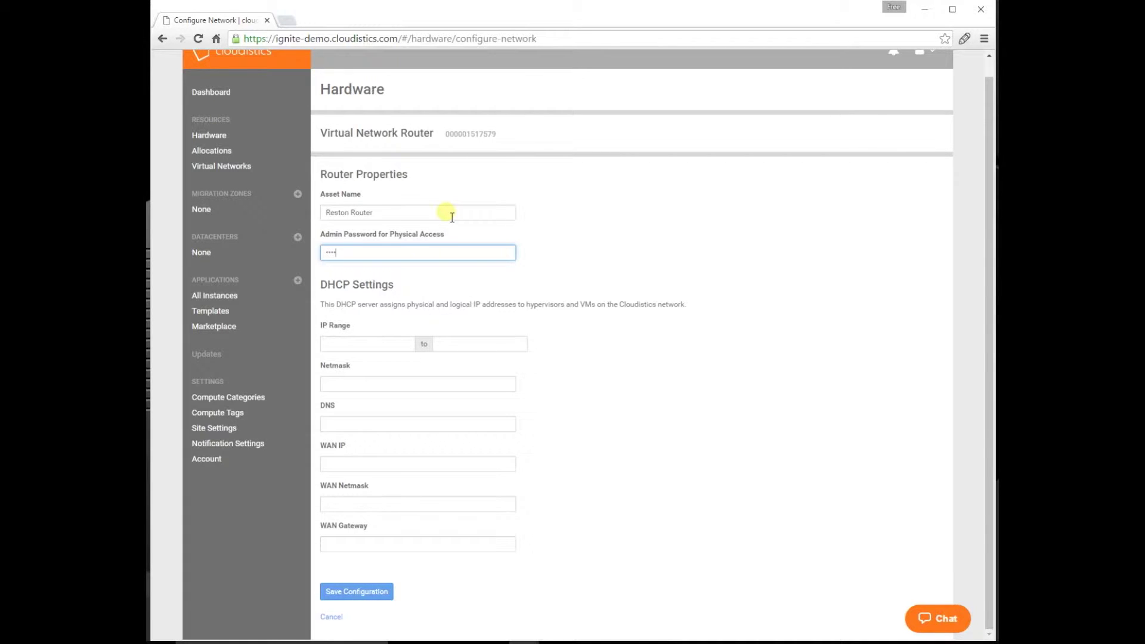
text(***)
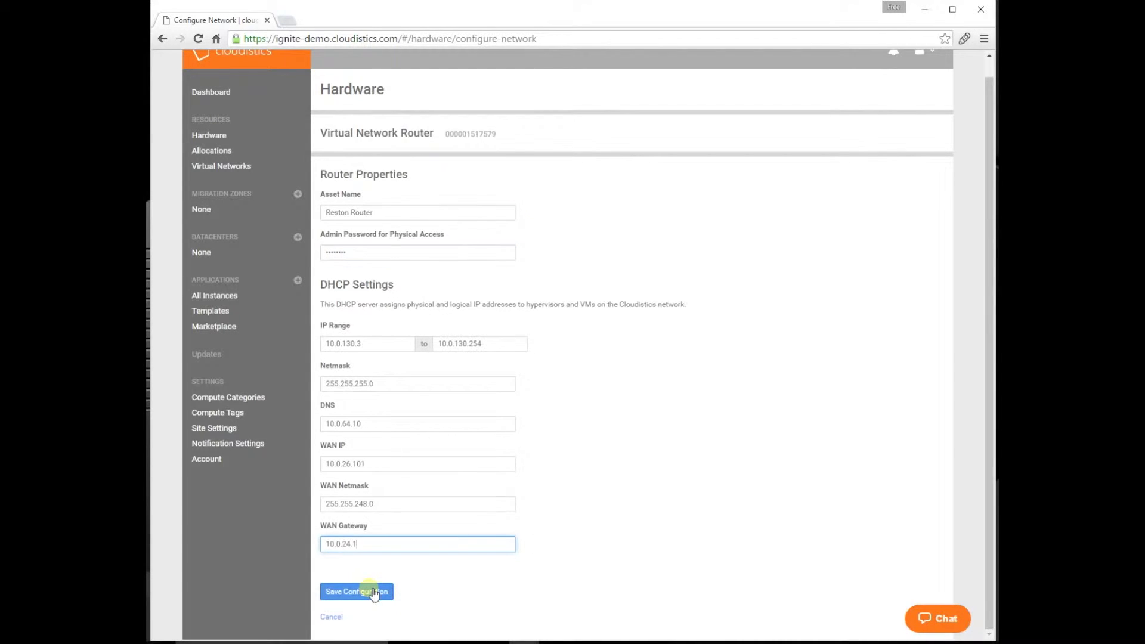
click(372, 593)
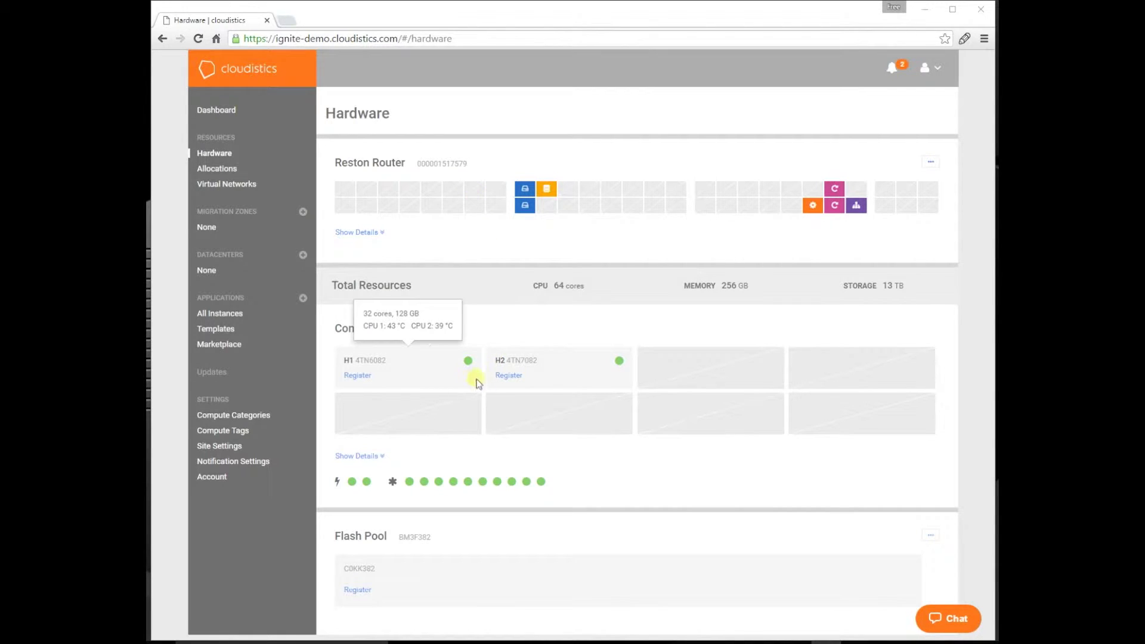
mouse_move(528, 383)
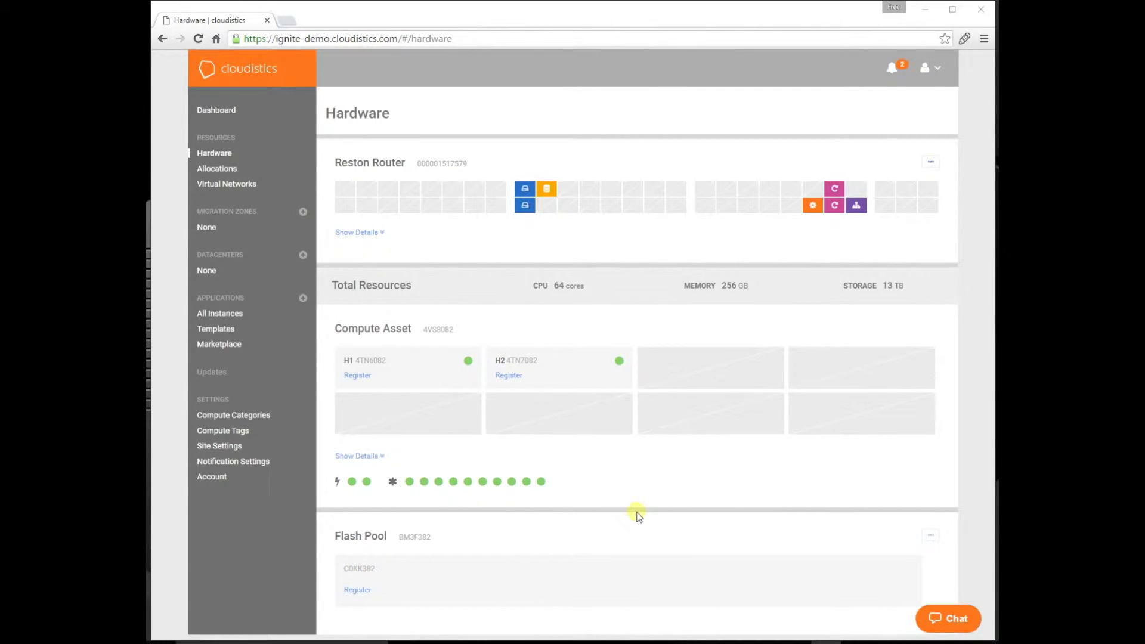
mouse_move(857, 209)
mouse_move(814, 207)
click(527, 191)
mouse_move(361, 380)
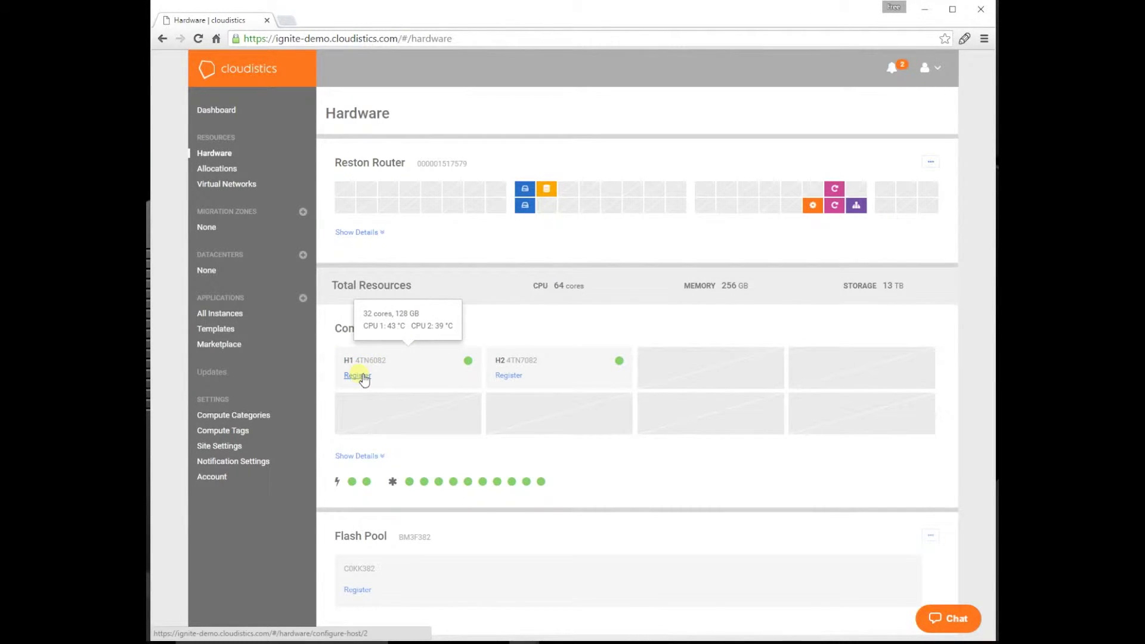
- Start registering host H1 as 'Reston host 1' with its admin password in the Default category
click(358, 376)
click(400, 290)
text(Reston host )
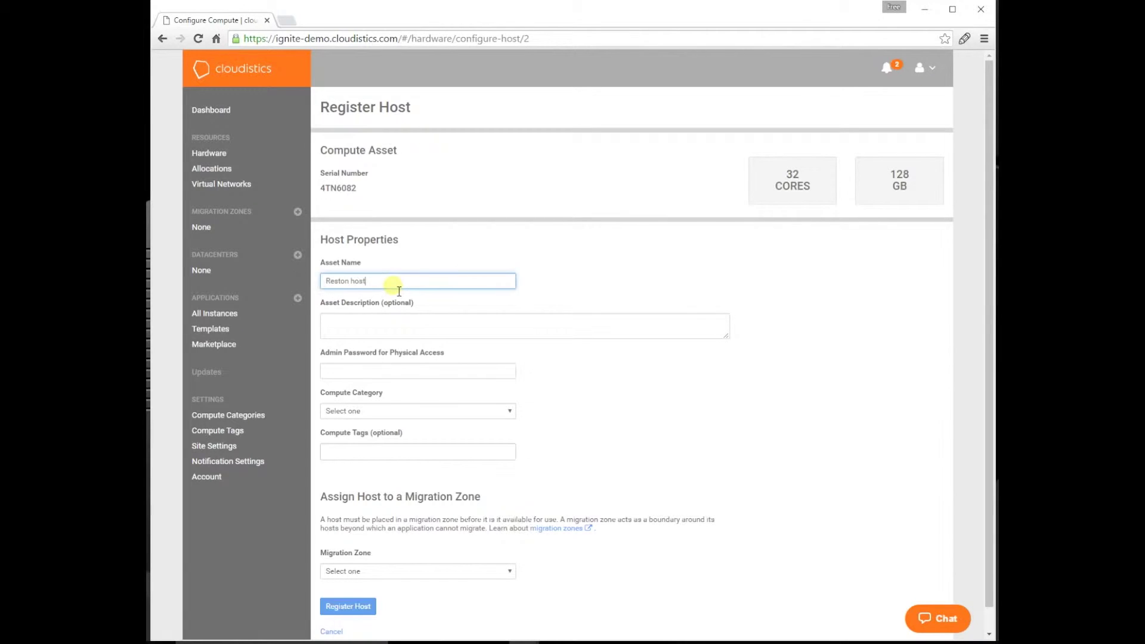
text(1)
click(391, 372)
text(*****)
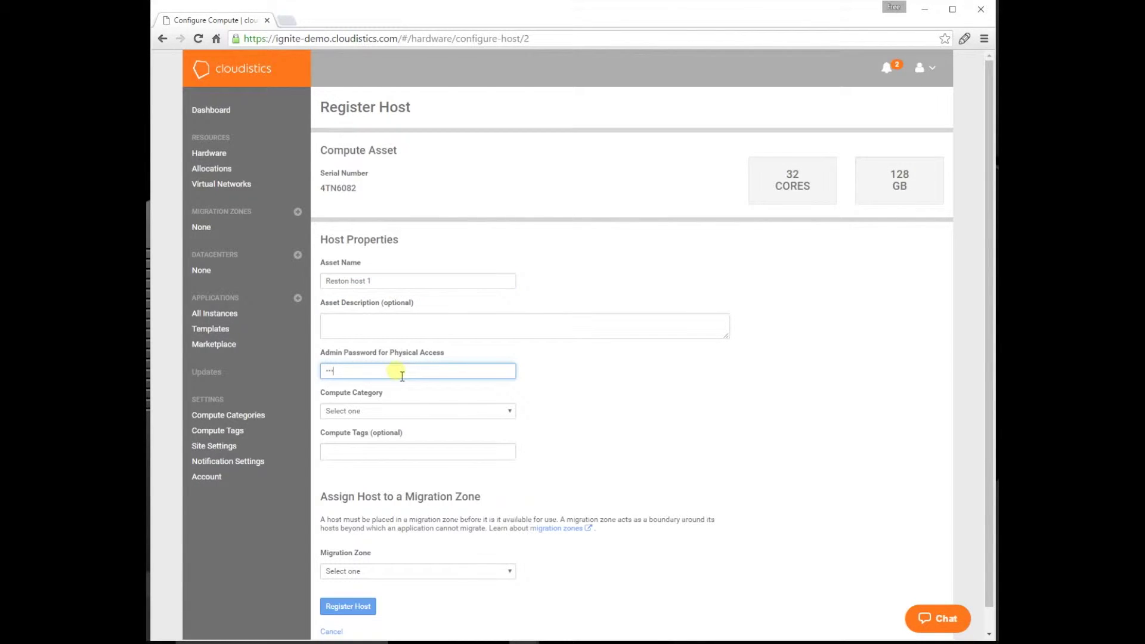
text(***)
click(418, 410)
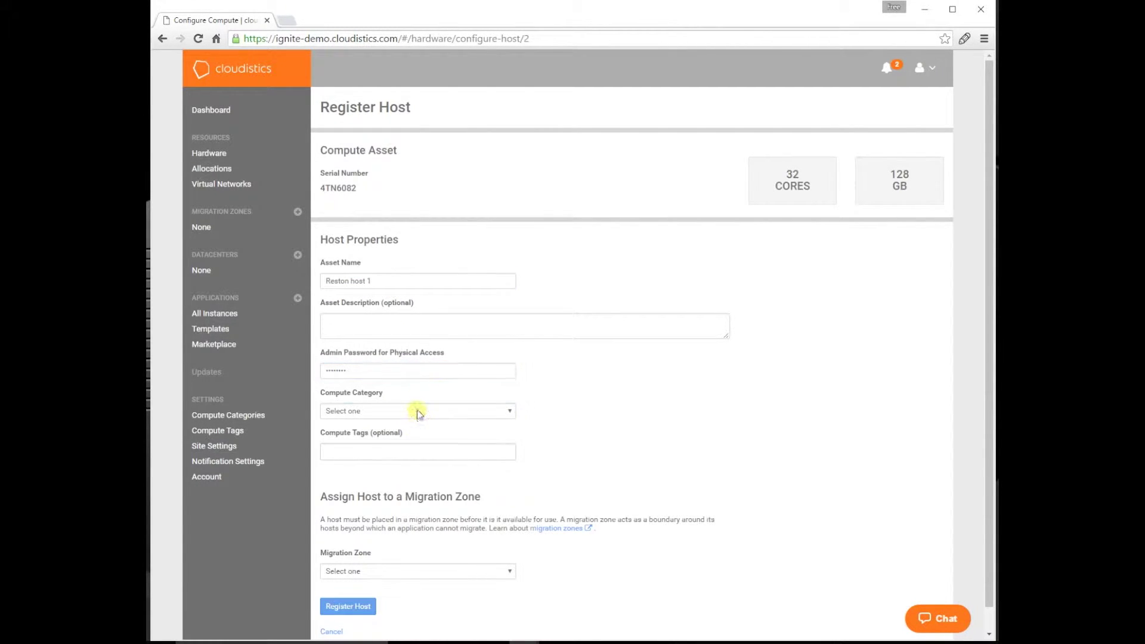
click(420, 433)
- Create a new migration zone 'Reston MZ' for H1 and complete its registration
click(427, 571)
click(434, 603)
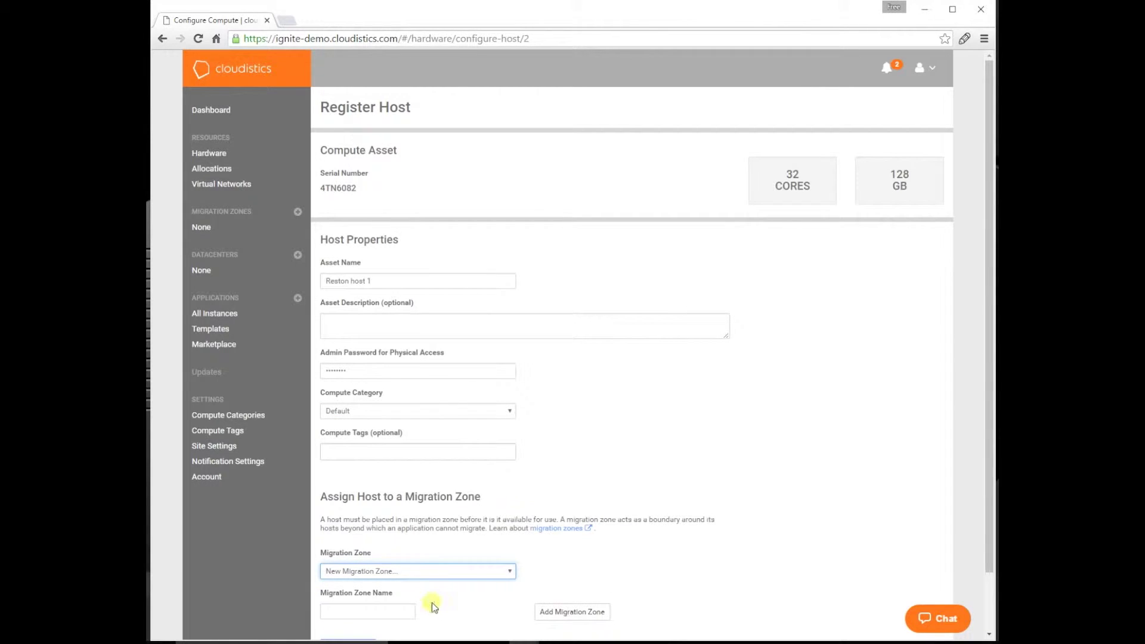
click(374, 610)
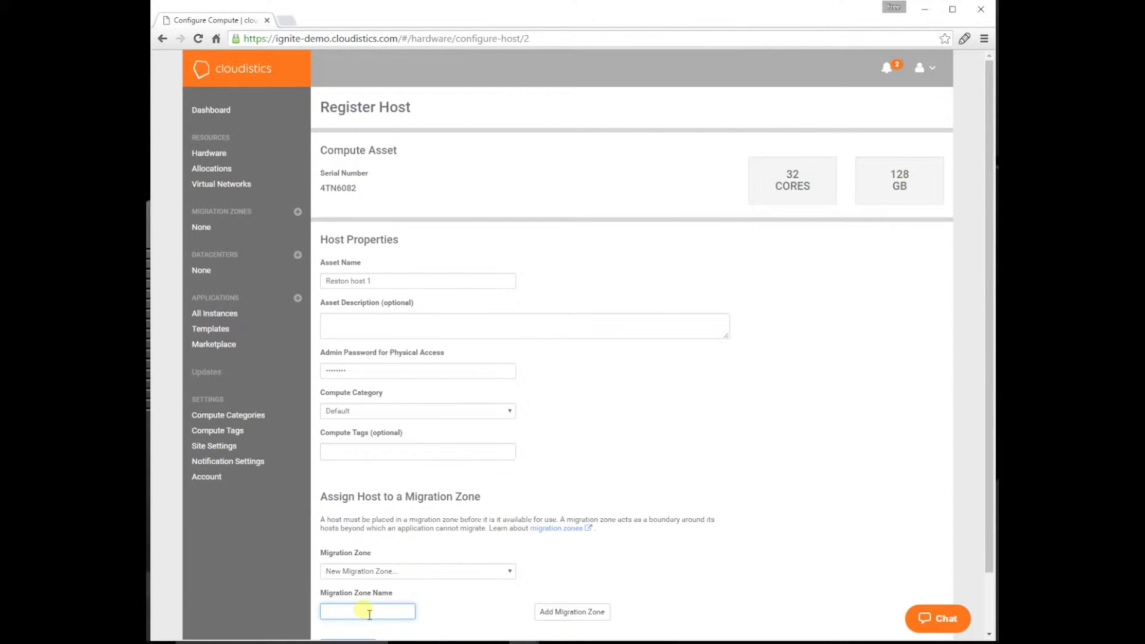
text(M)
key(BackSpace)
text(Reston MZ)
click(572, 613)
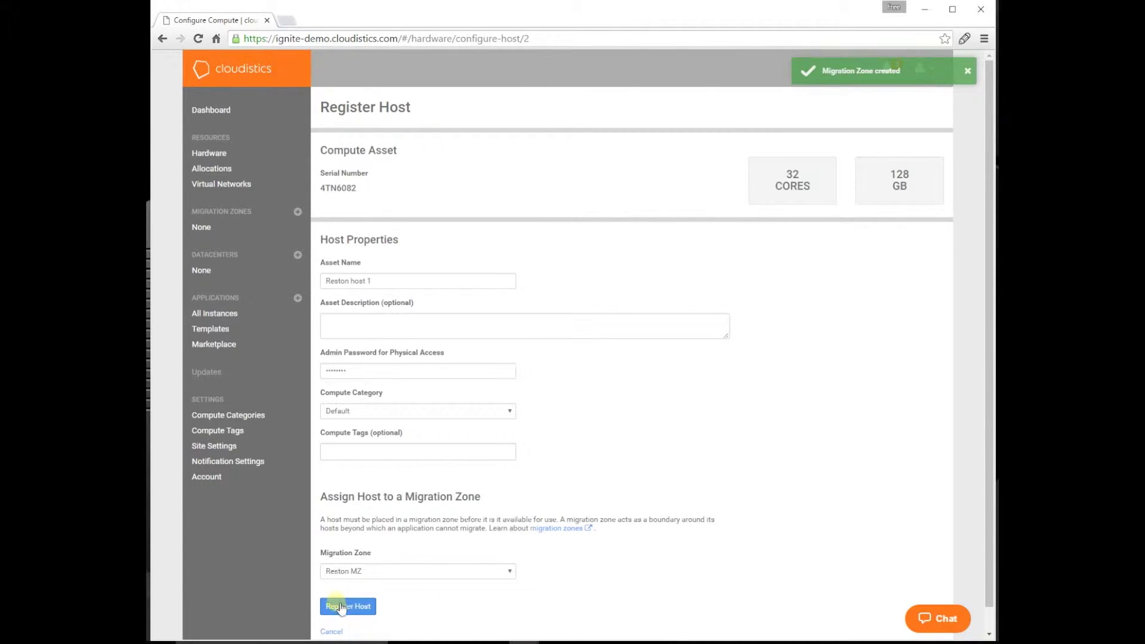
click(349, 605)
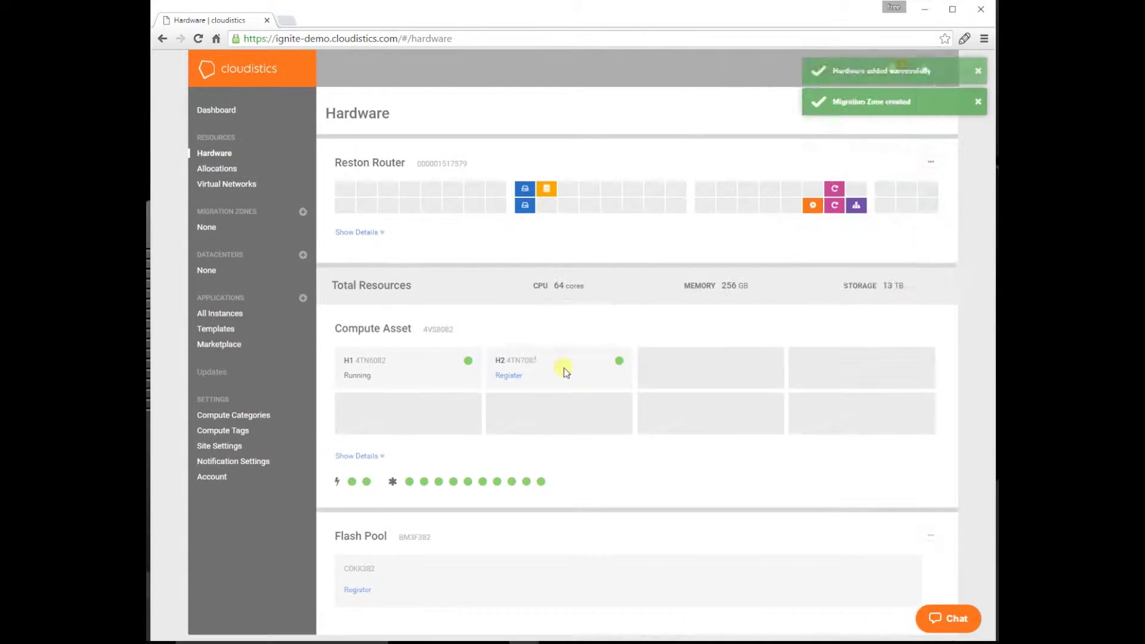
- Register host H2 as 'Reston host 2' in the Reston MZ migration zone
click(514, 376)
click(379, 281)
text(Reston host)
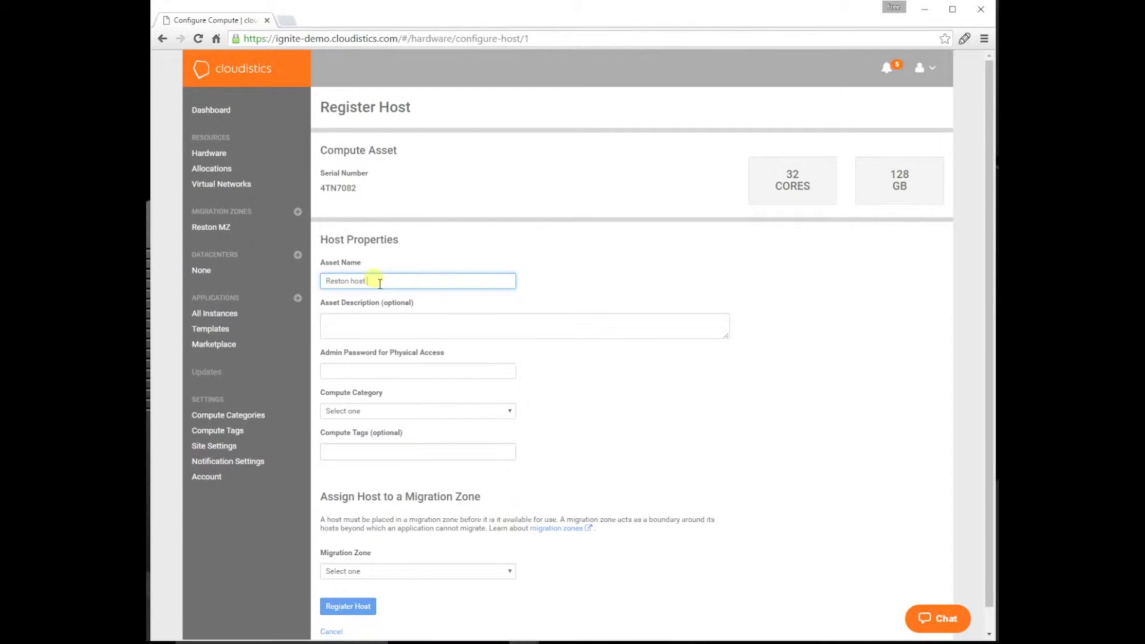
text(2)
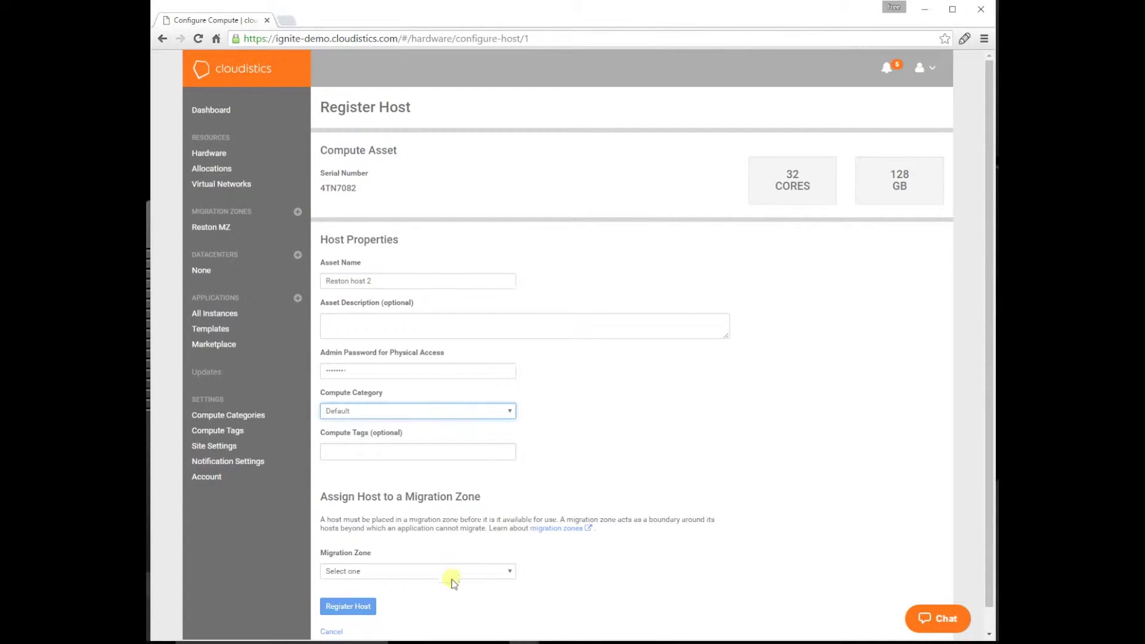
click(452, 571)
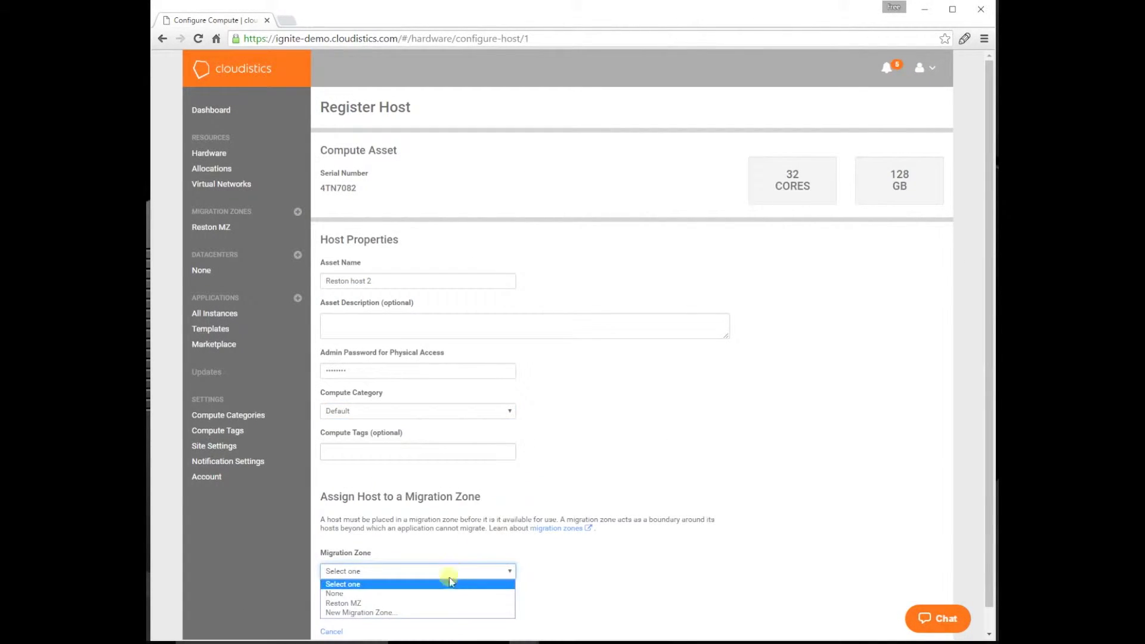
click(447, 604)
click(349, 606)
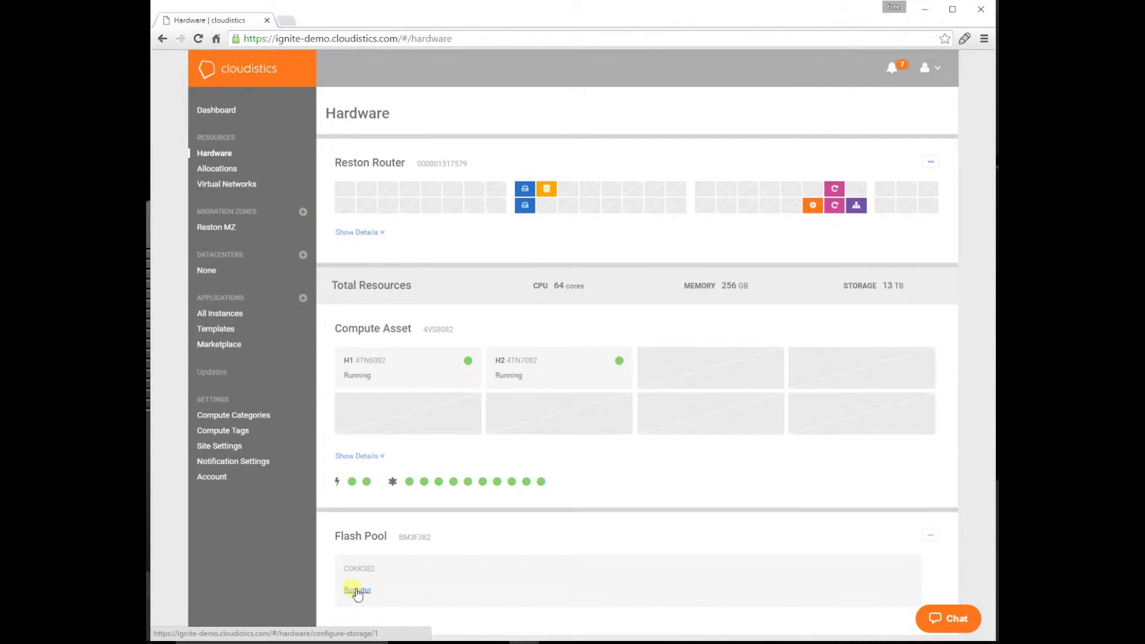
- Register the flash pool under the asset name 'Reston Flash Pool'
click(357, 591)
click(426, 280)
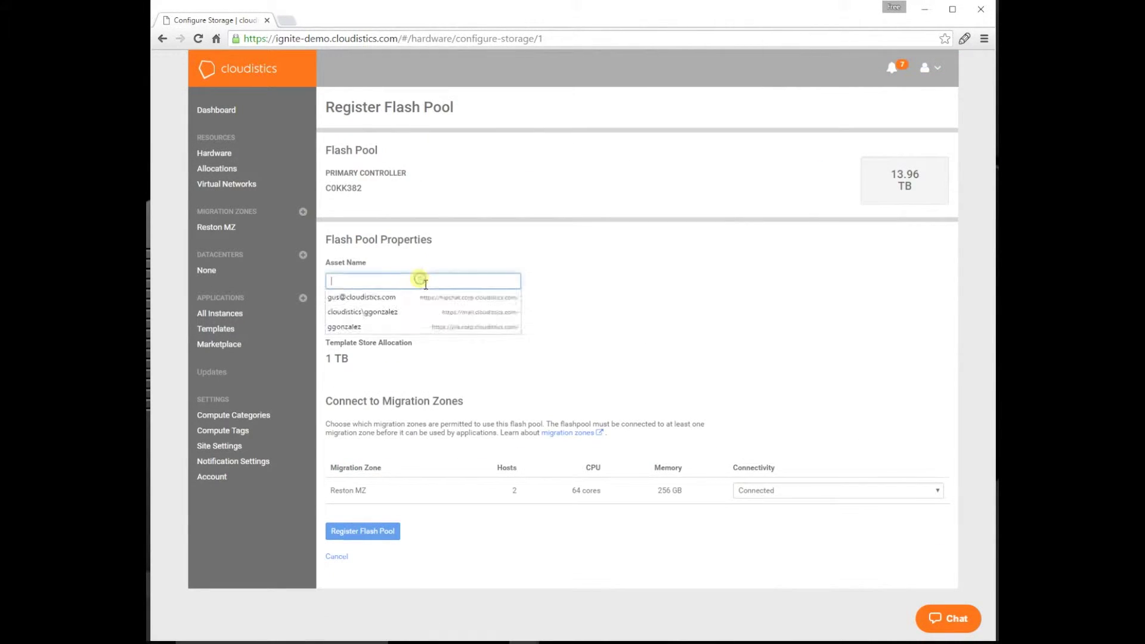
click(382, 296)
click(377, 530)
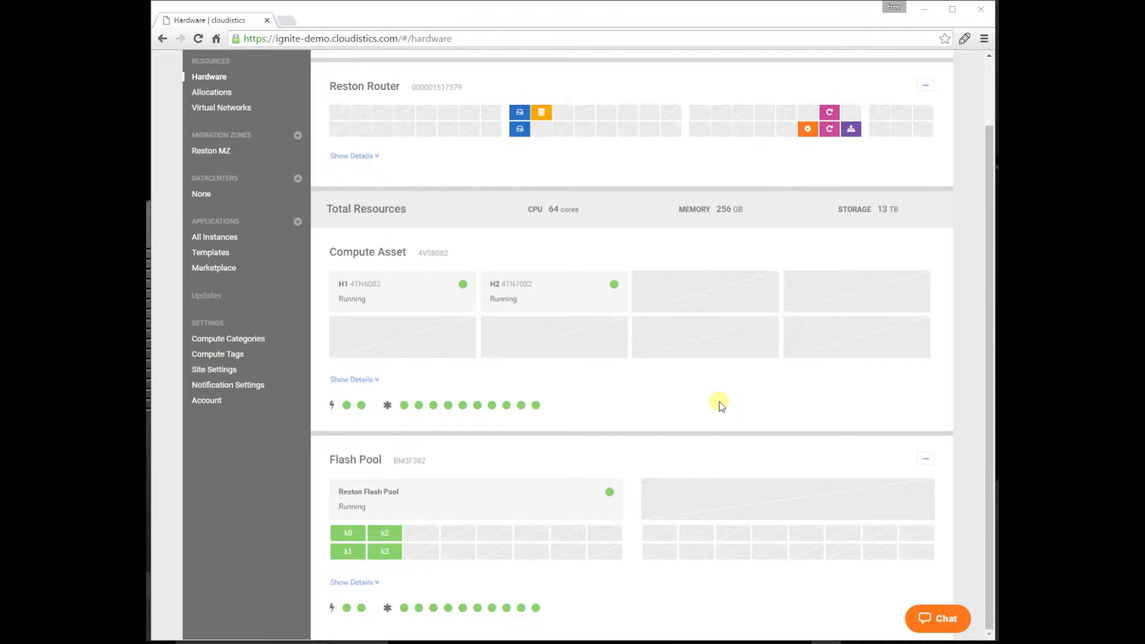
- Show the Reston Flash Pool's details with its capacity and migration zone
click(354, 582)
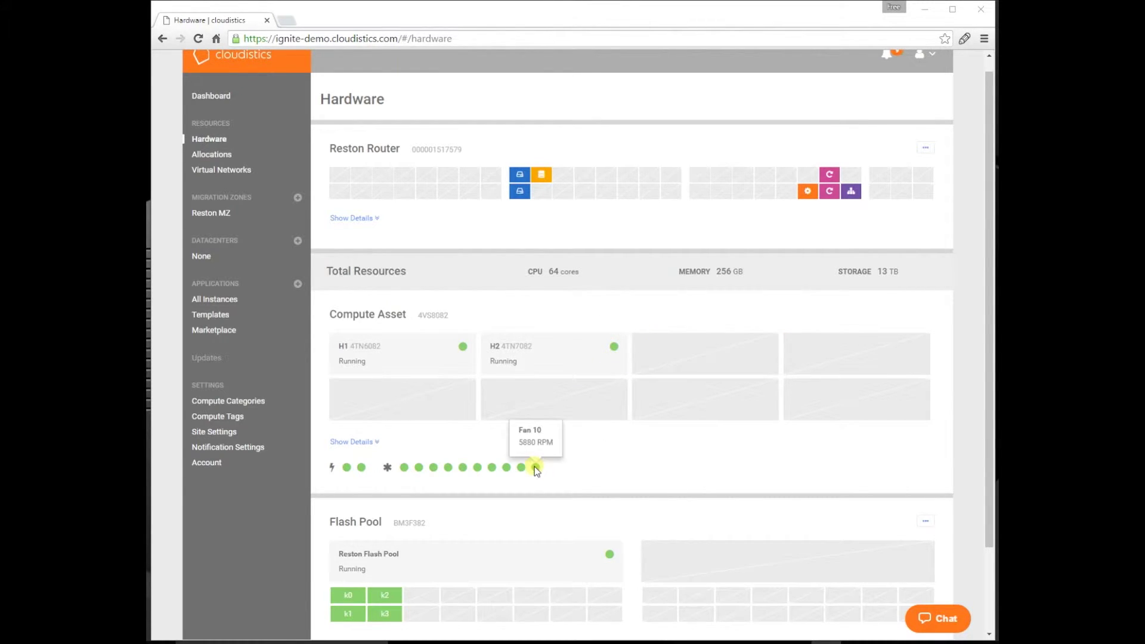
- View the resource allocations, then begin a new virtual datacenter
click(211, 154)
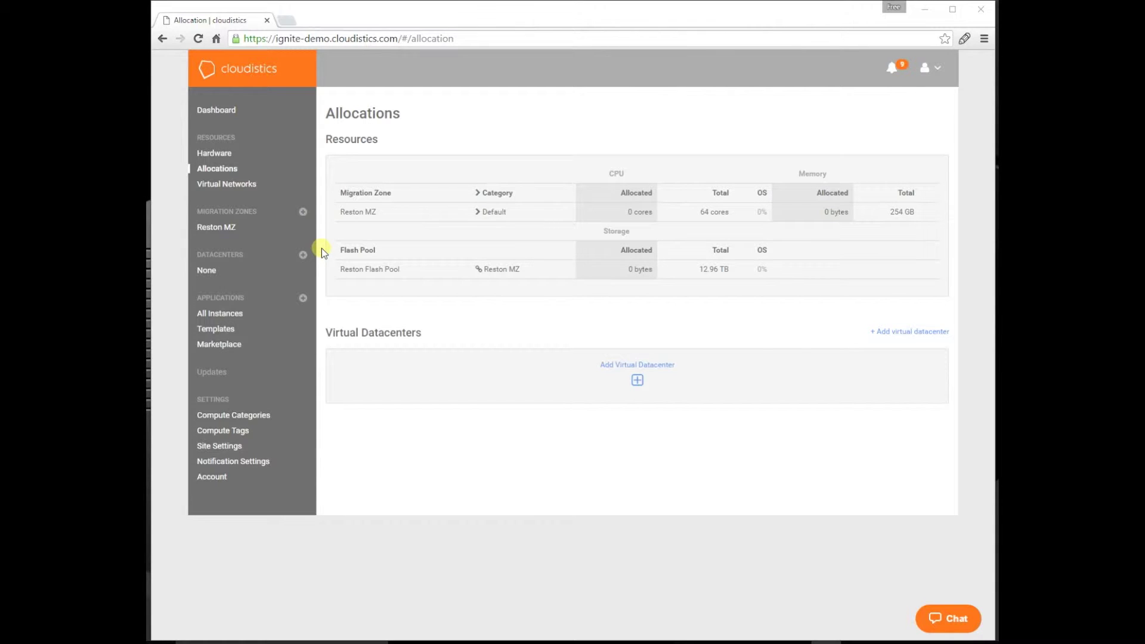
click(925, 337)
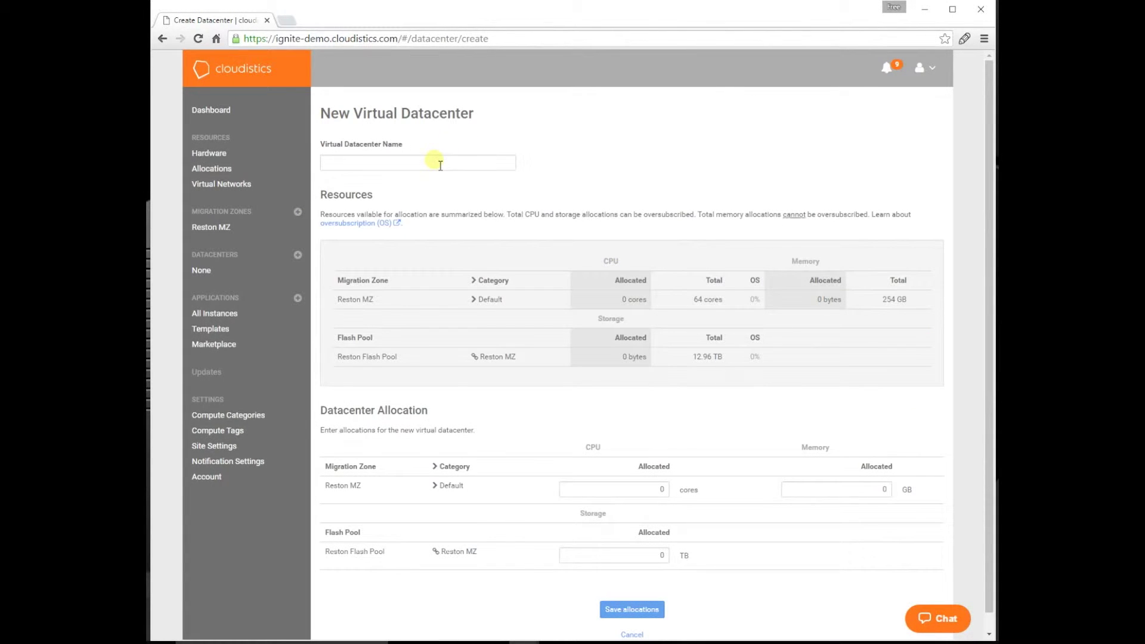
- Save datacenter BI with 24 cores, 98 memory and 4 TB of Reston Flash Pool storage
click(441, 165)
text(BI)
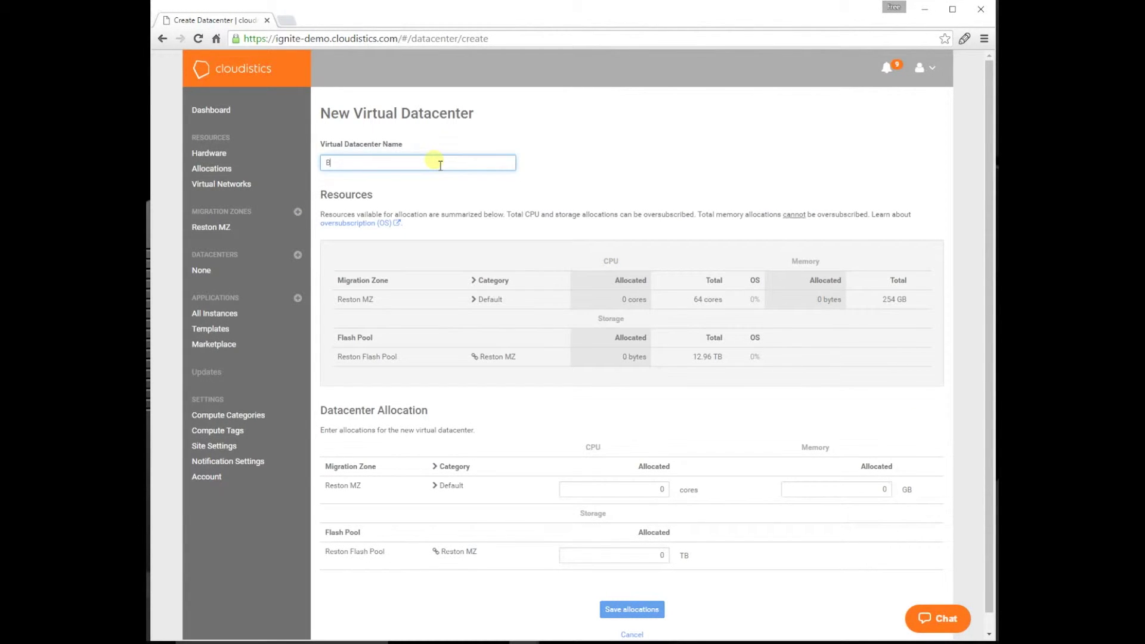
click(667, 494)
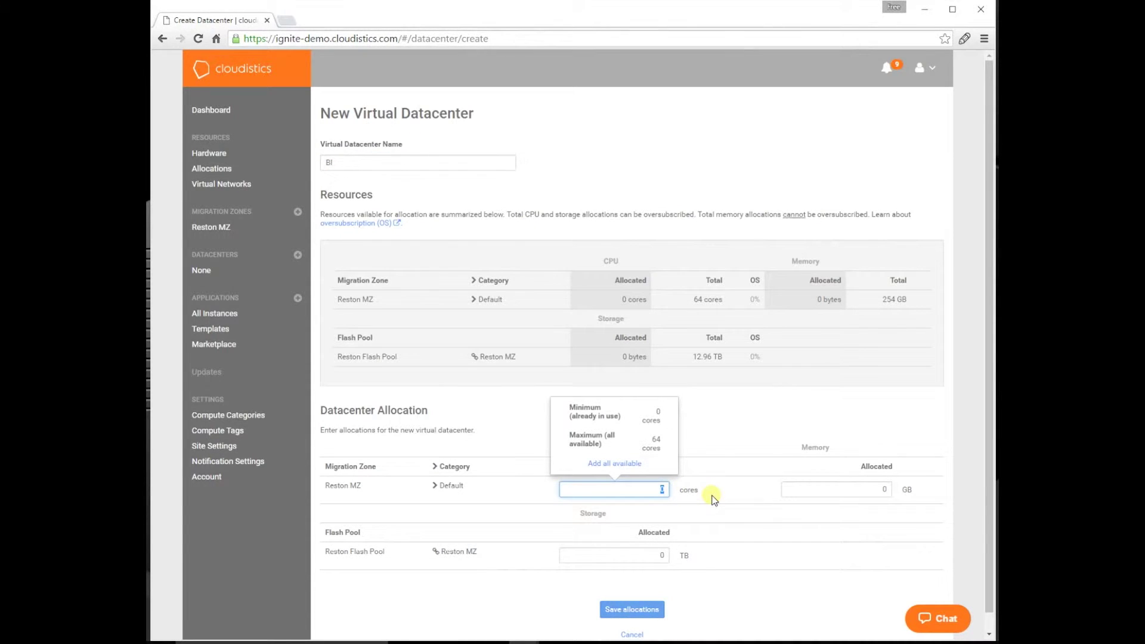
text(24)
click(889, 491)
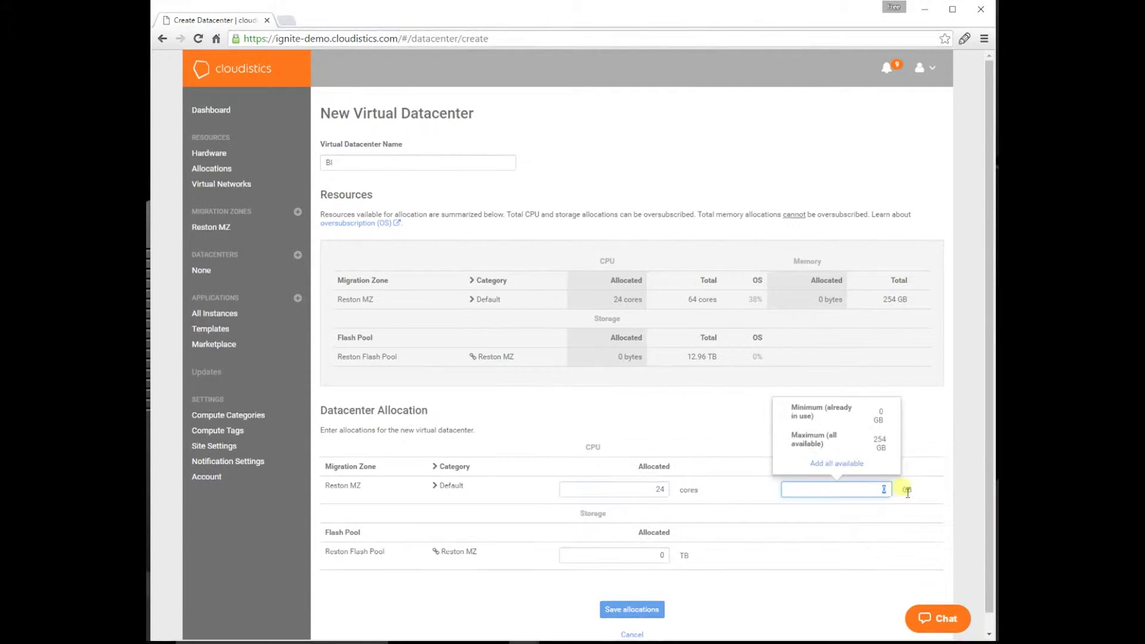
text(98)
click(664, 556)
text(4)
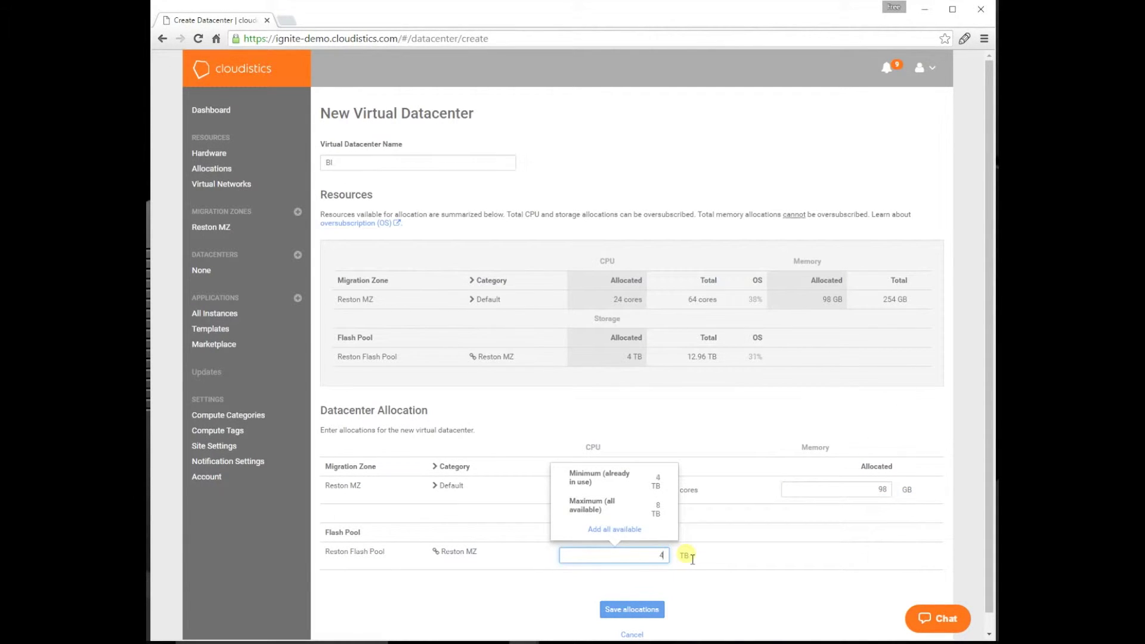
click(636, 610)
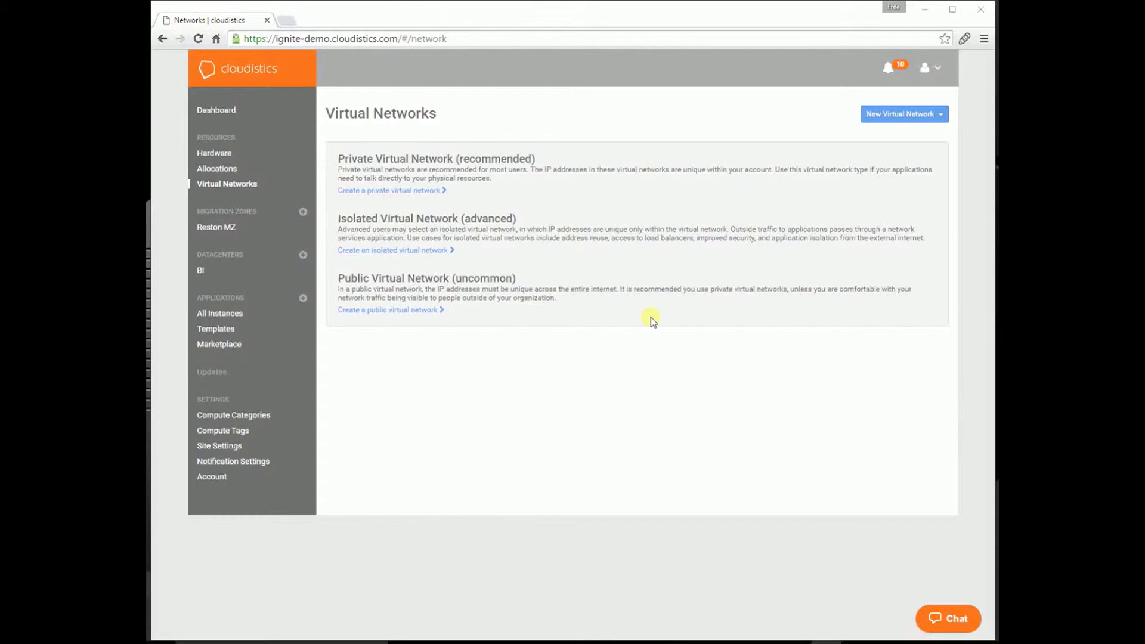
- Start a private network filled with the saved Reston VNET values (10.5.0.11–10.5.0.20, gateway 10.5.0.1)
click(403, 190)
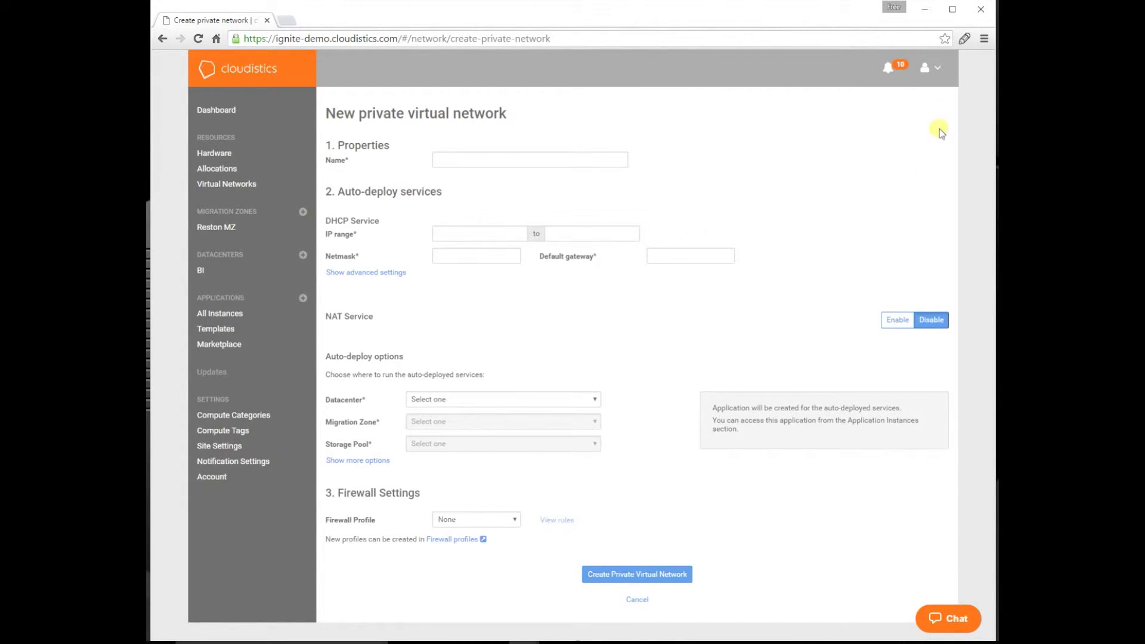
click(965, 38)
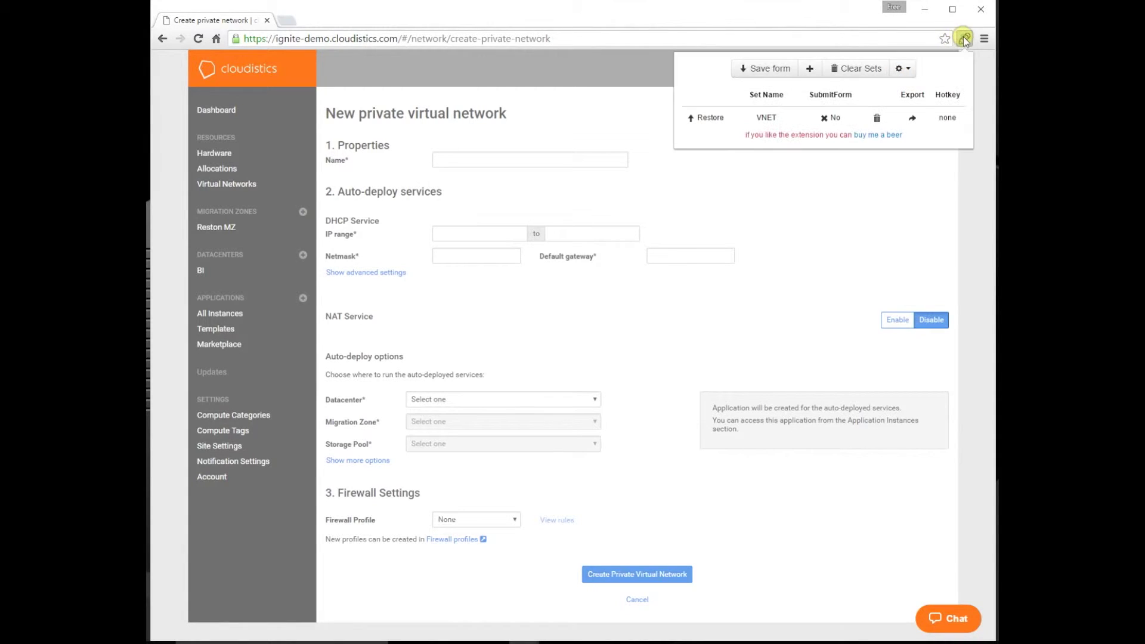
click(704, 117)
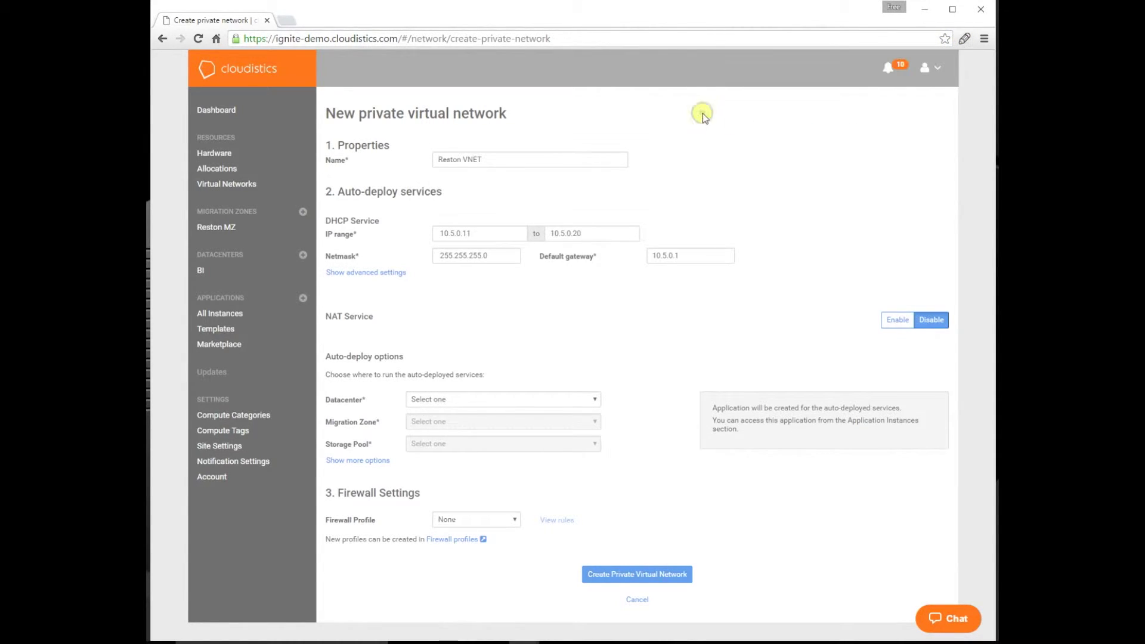
- Auto-deploy the network in datacenter BI on Reston MZ and Reston Flash Pool, and create it
click(527, 400)
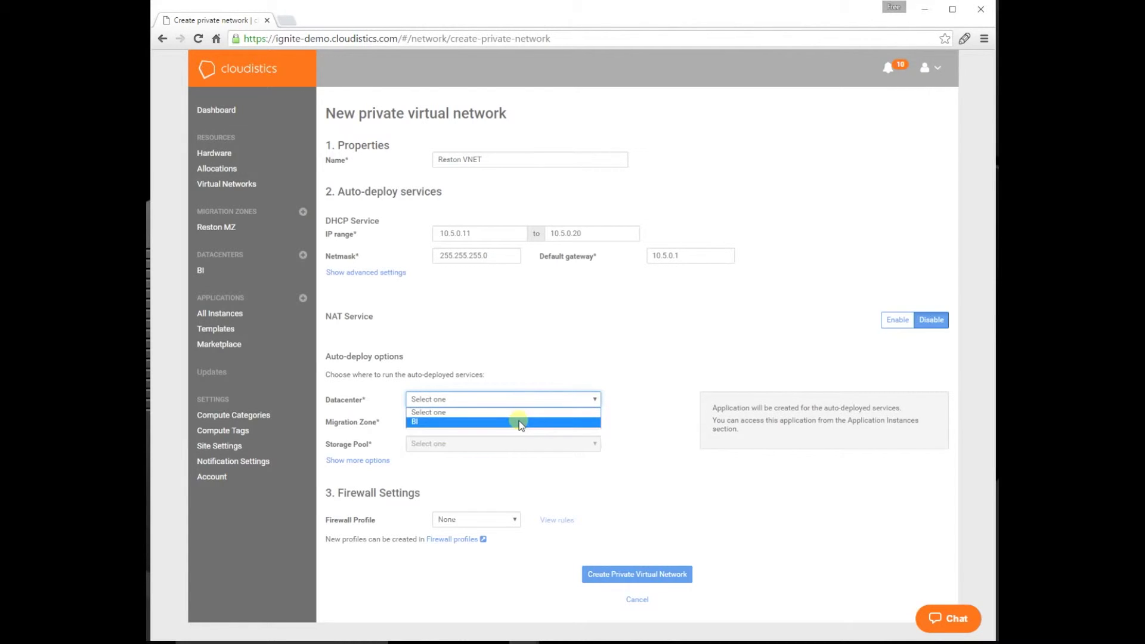
click(517, 418)
click(514, 421)
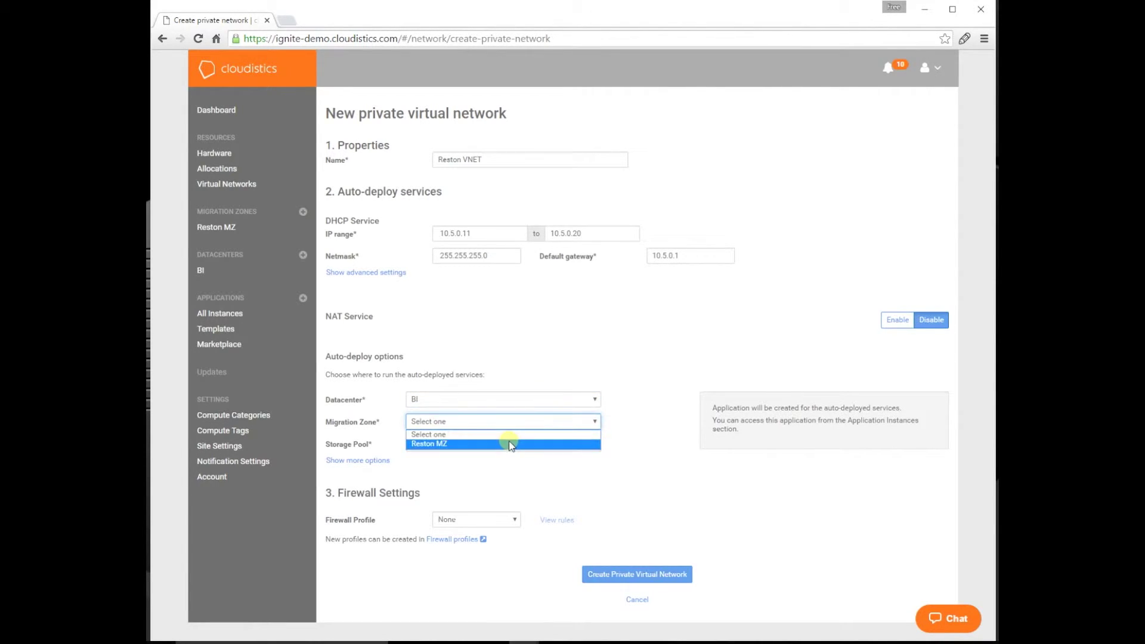
click(511, 442)
click(511, 446)
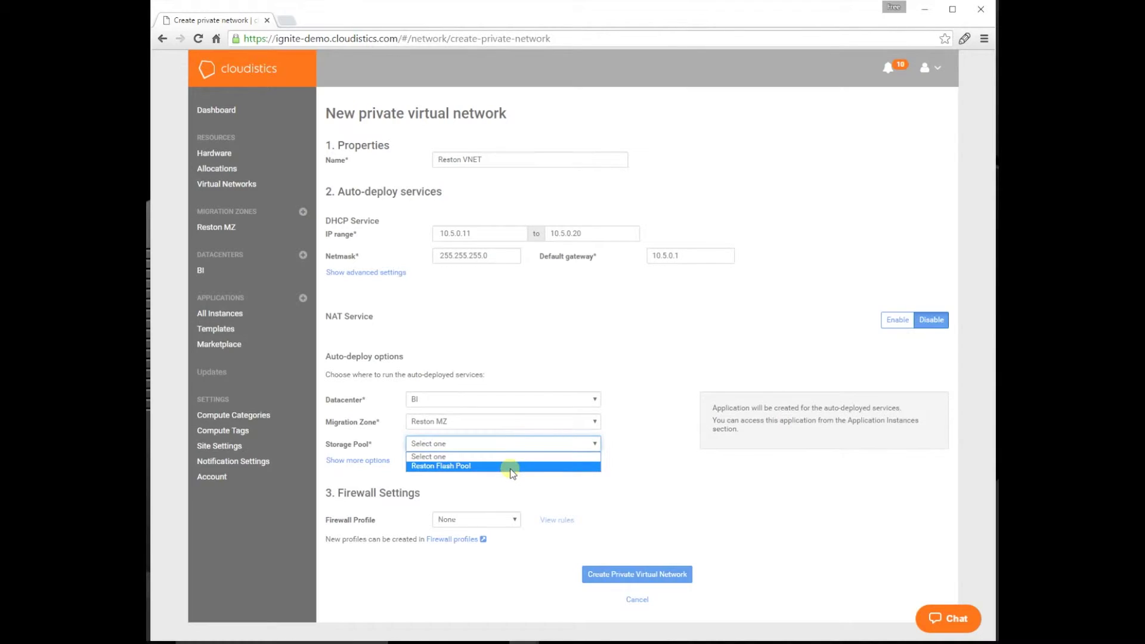
click(511, 465)
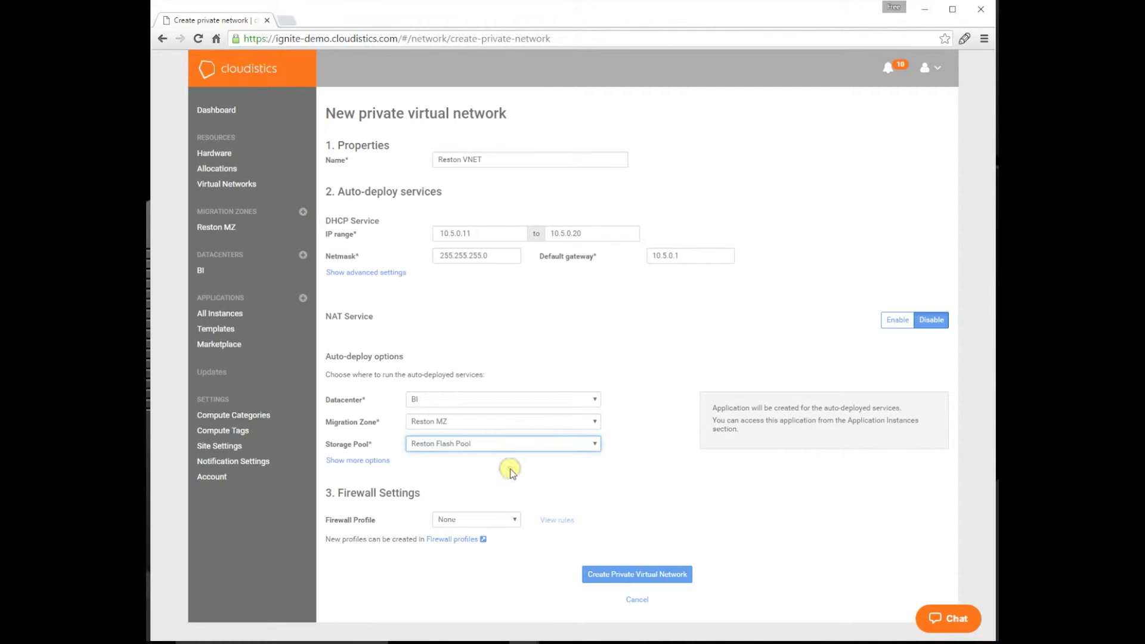
click(649, 574)
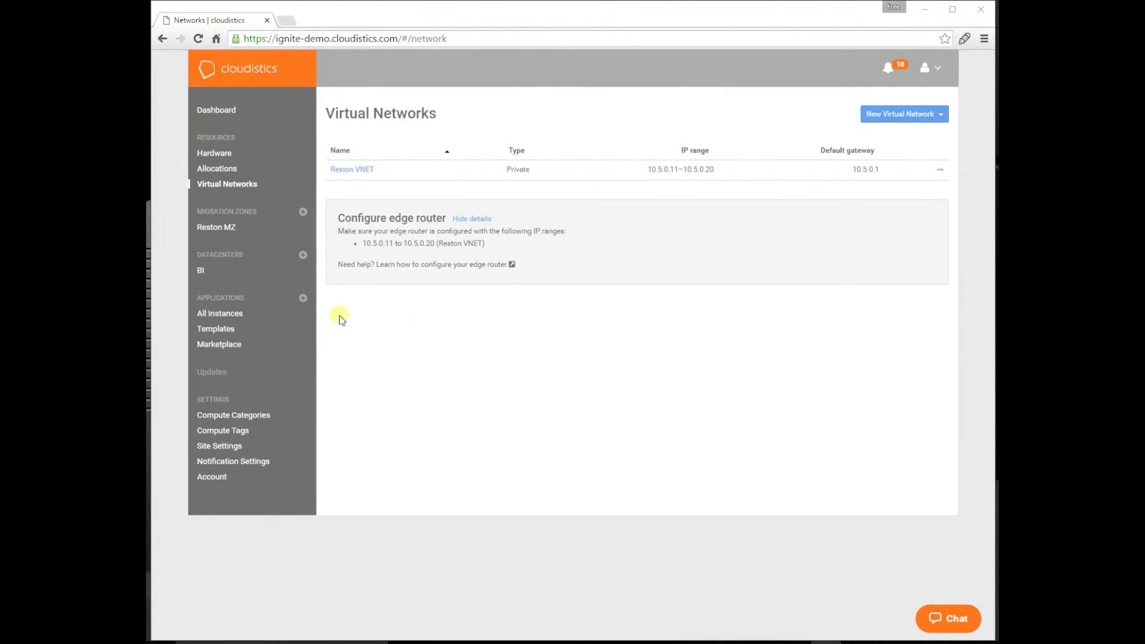
- Review all application instances, then browse the marketplace's CentOS and Windows templates
click(230, 313)
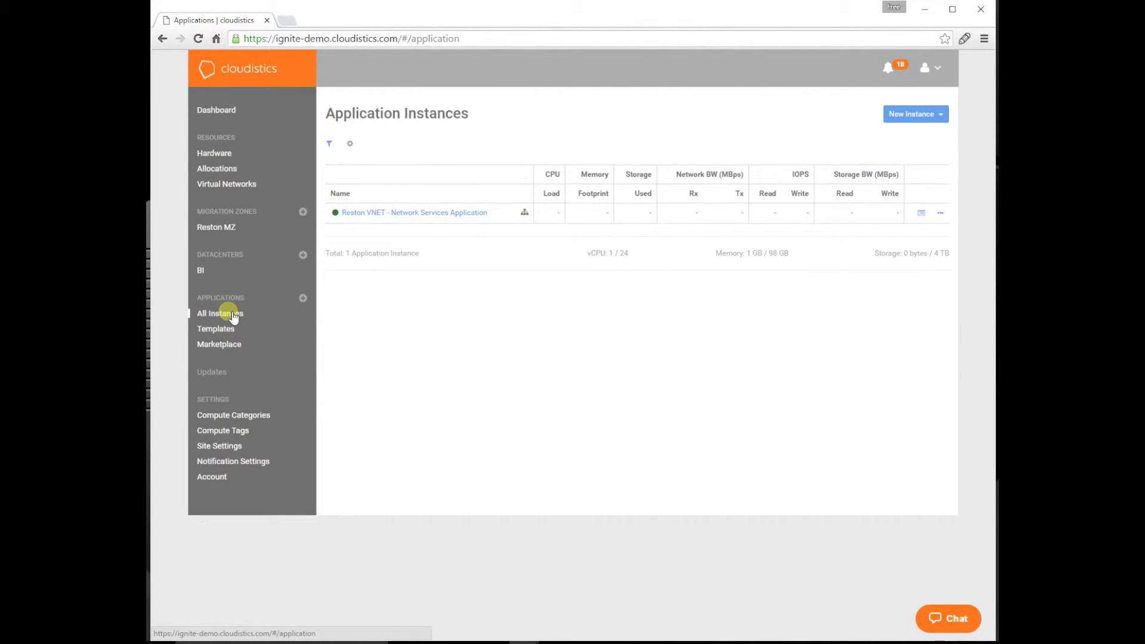
click(237, 350)
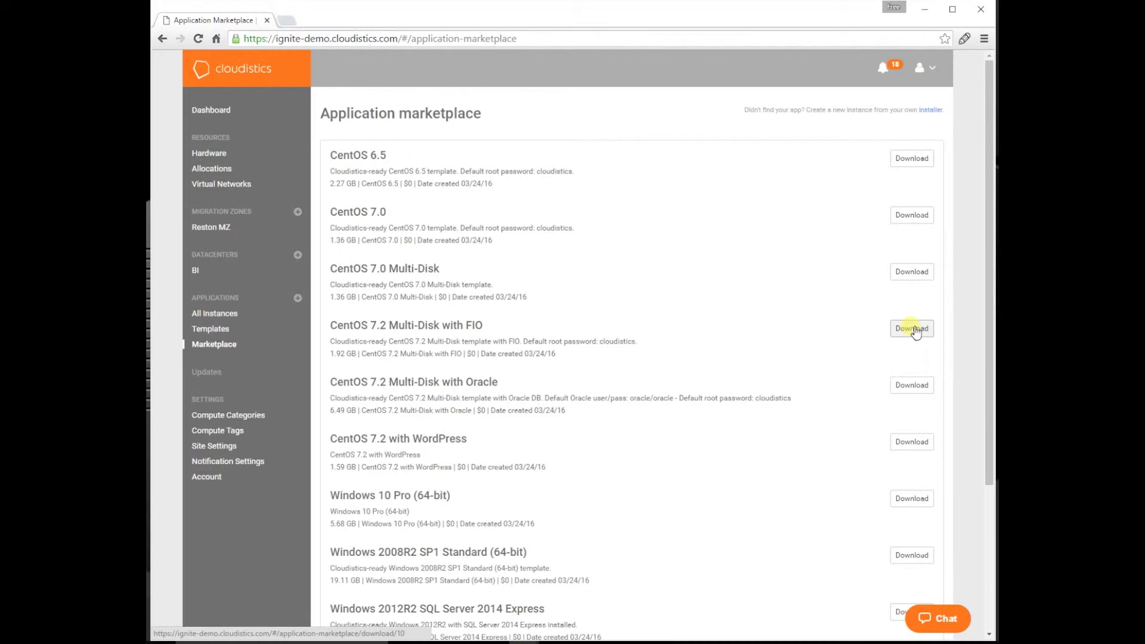
- Download the CentOS 7.2 Multi-Disk with FIO template from the marketplace
scroll(697, 328, down, 2)
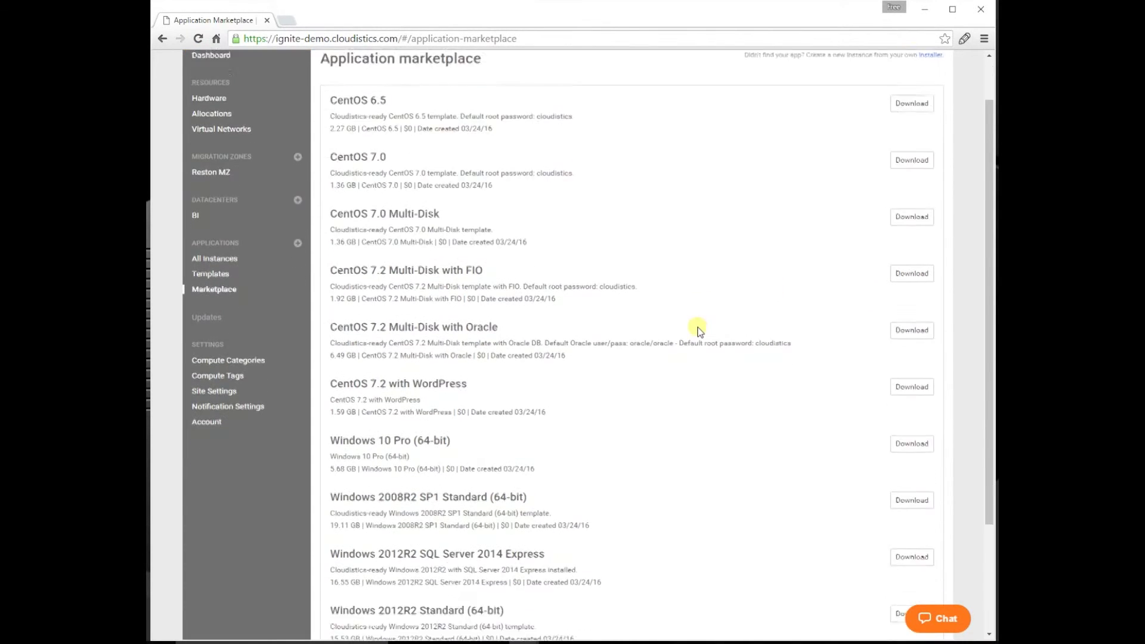
scroll(698, 328, up, 2)
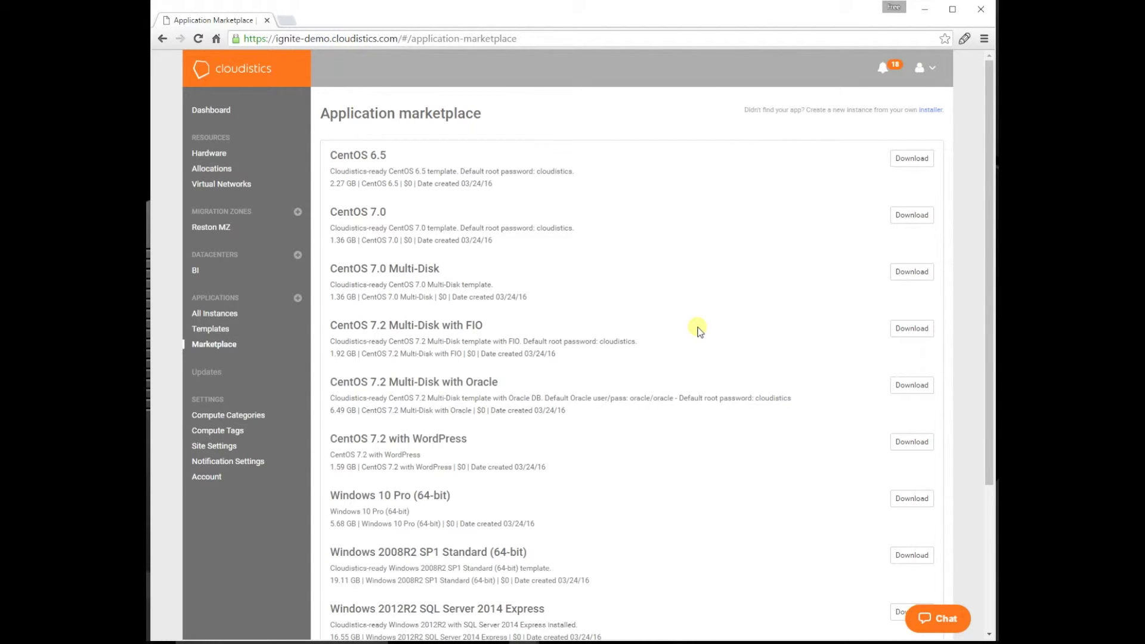
click(911, 329)
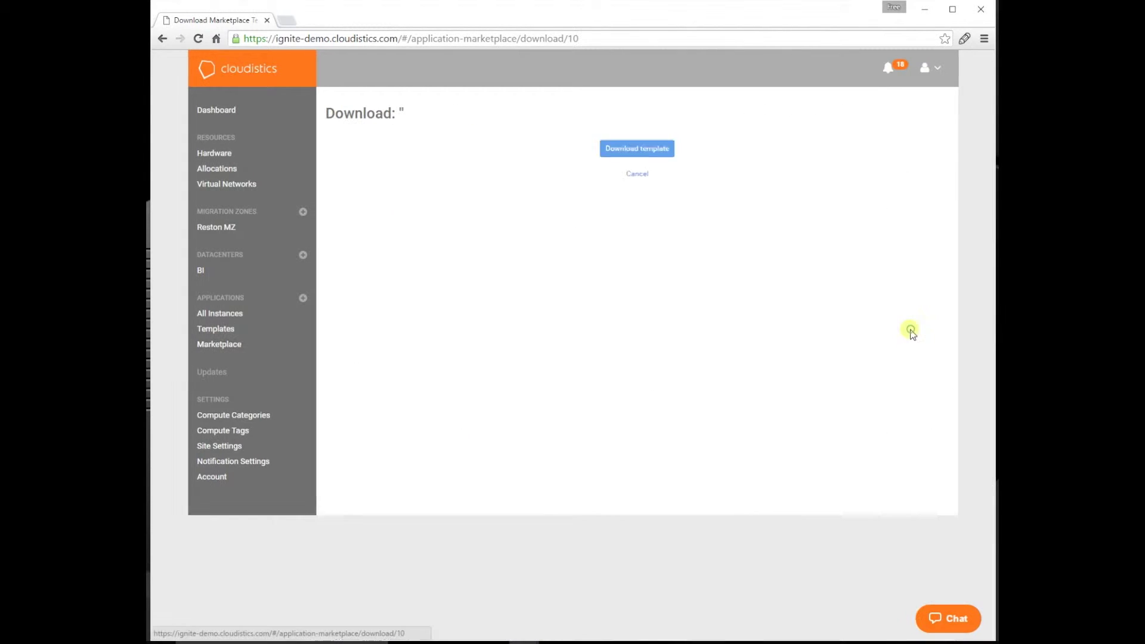
click(628, 472)
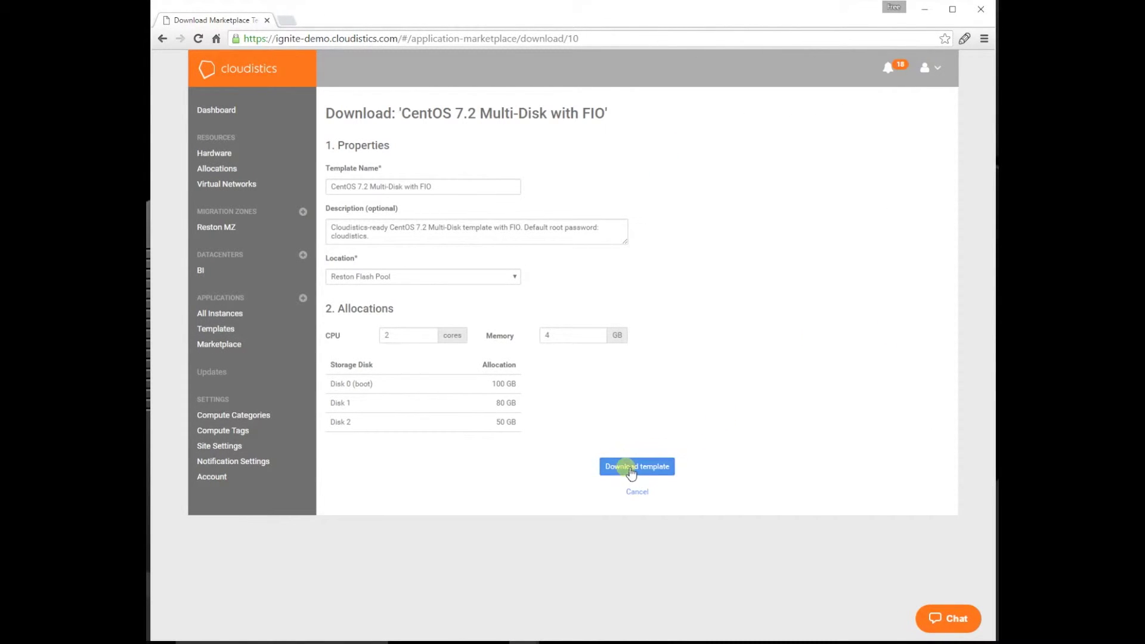
- Download the Windows 2012R2 Standard (64-bit) Multi-Disk template and view the templates list
scroll(801, 428, down, 3)
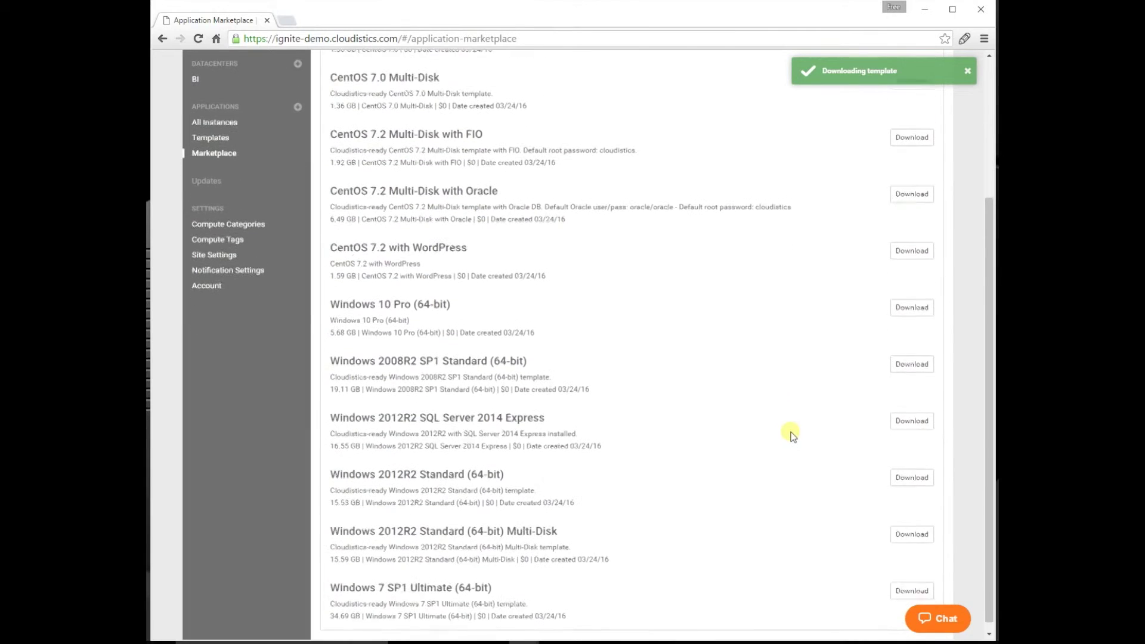
click(929, 535)
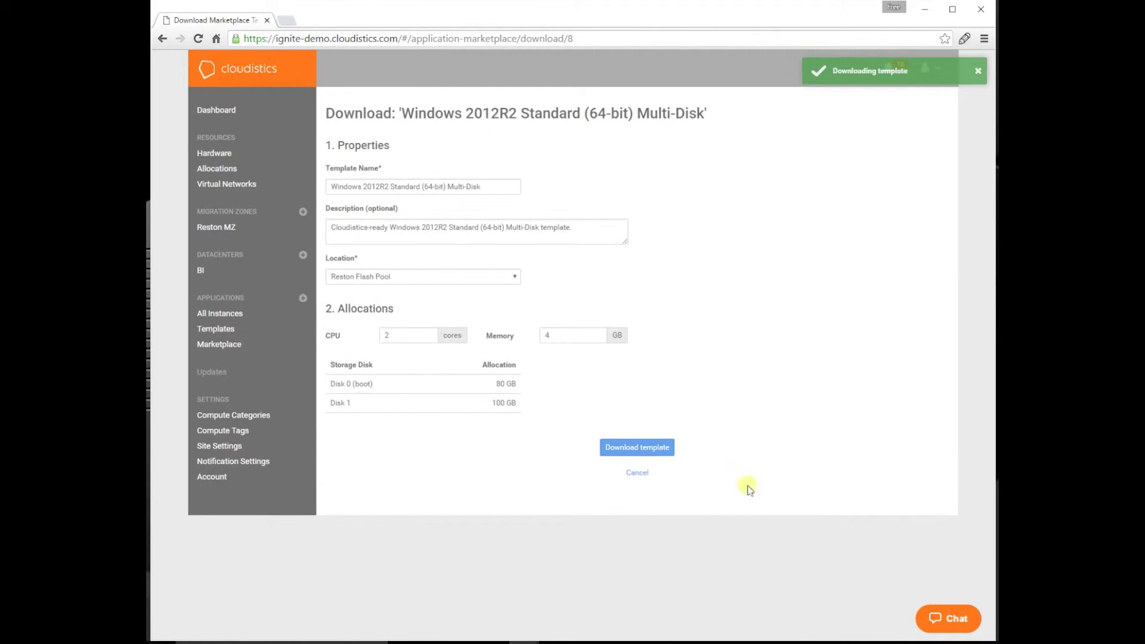
click(639, 448)
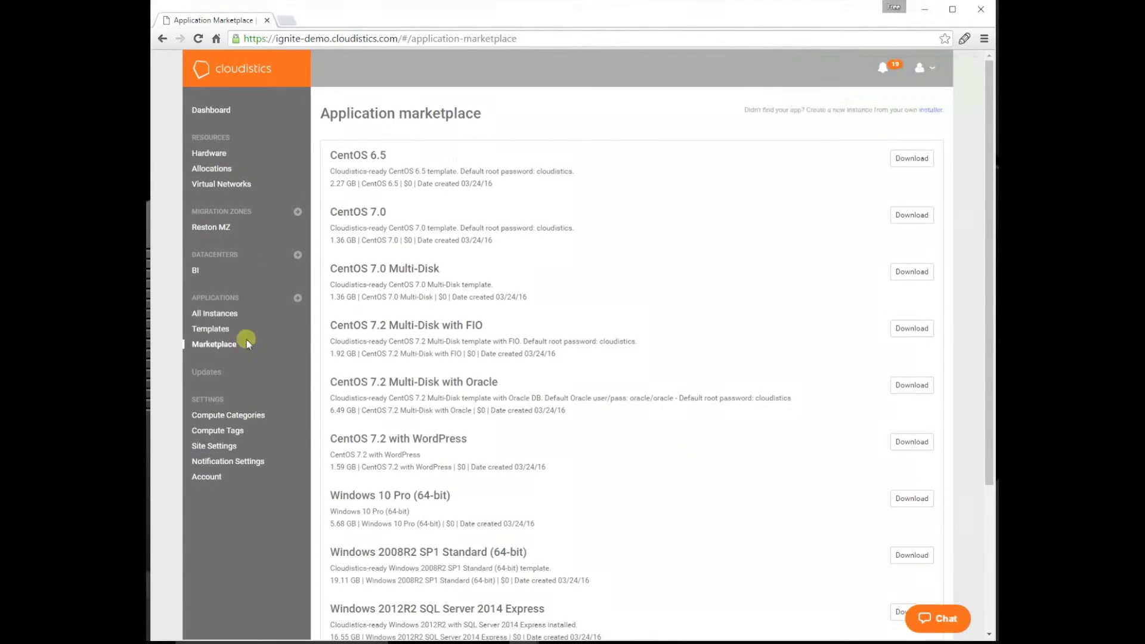
click(203, 330)
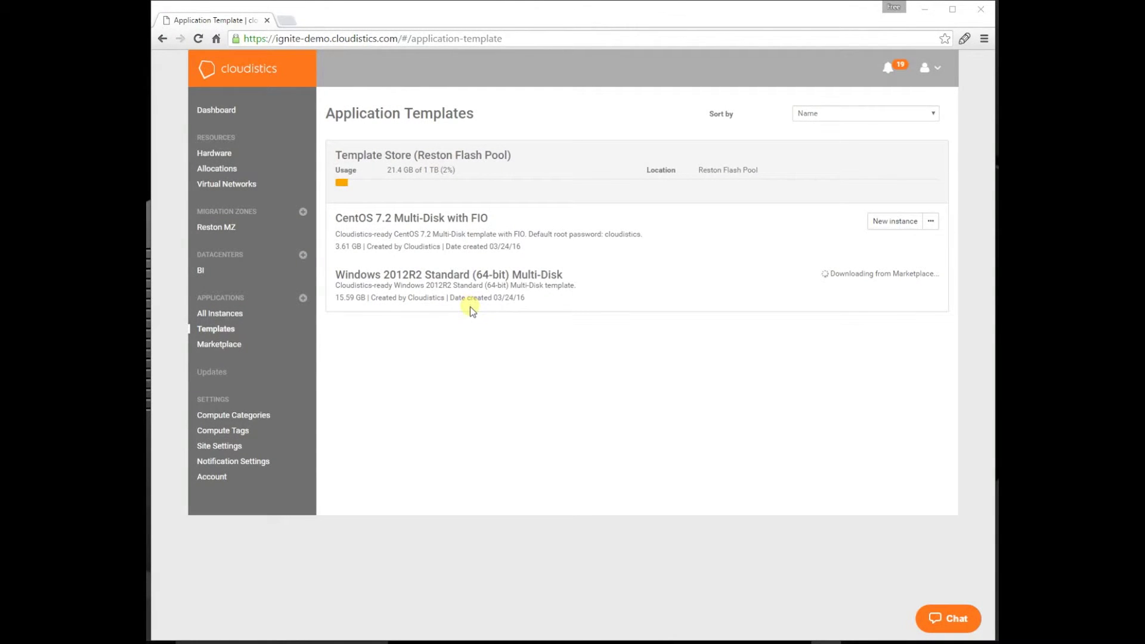
- Create an instance 'CentOS 7.2 app 1' from the CentOS FIO template in BI and Reston MZ
click(895, 223)
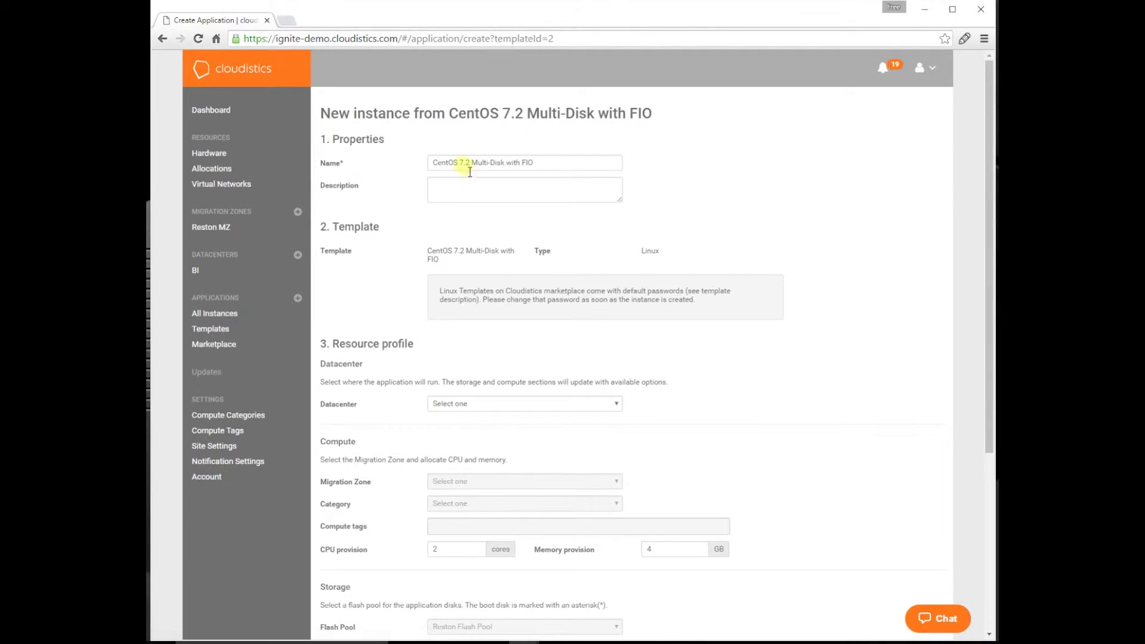
drag(473, 165, 545, 167)
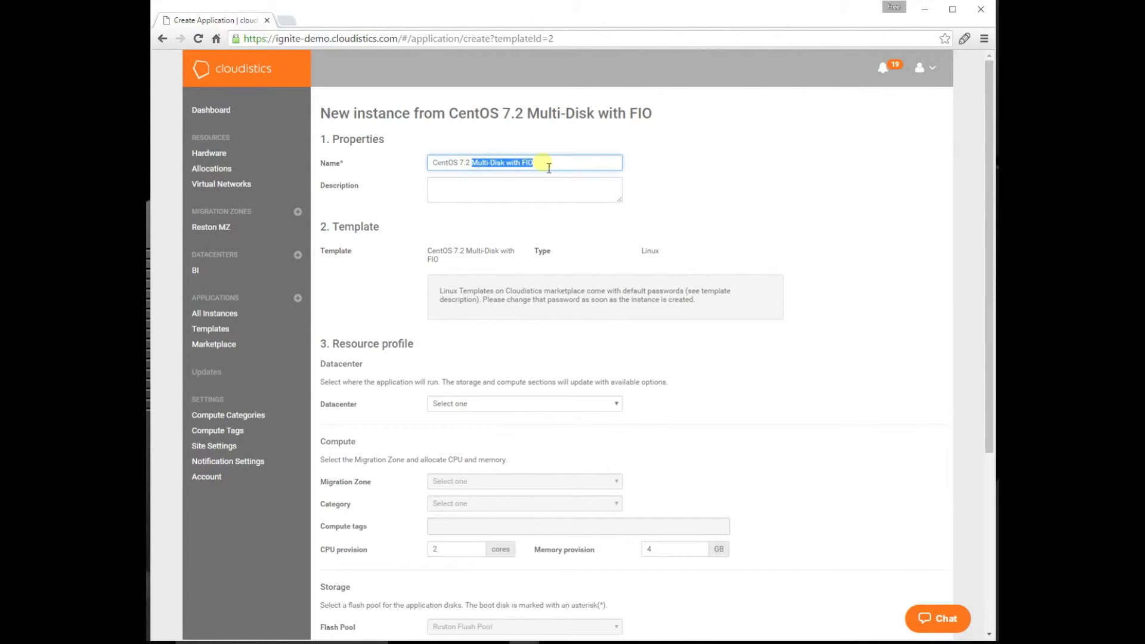
text(app 1)
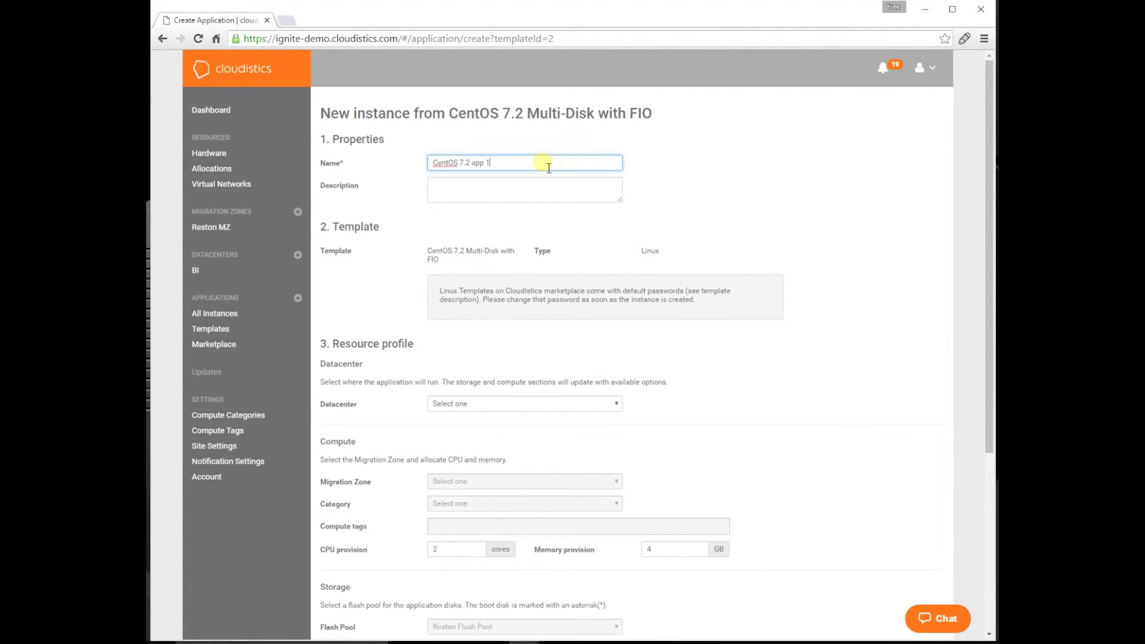
scroll(673, 301, down, 2)
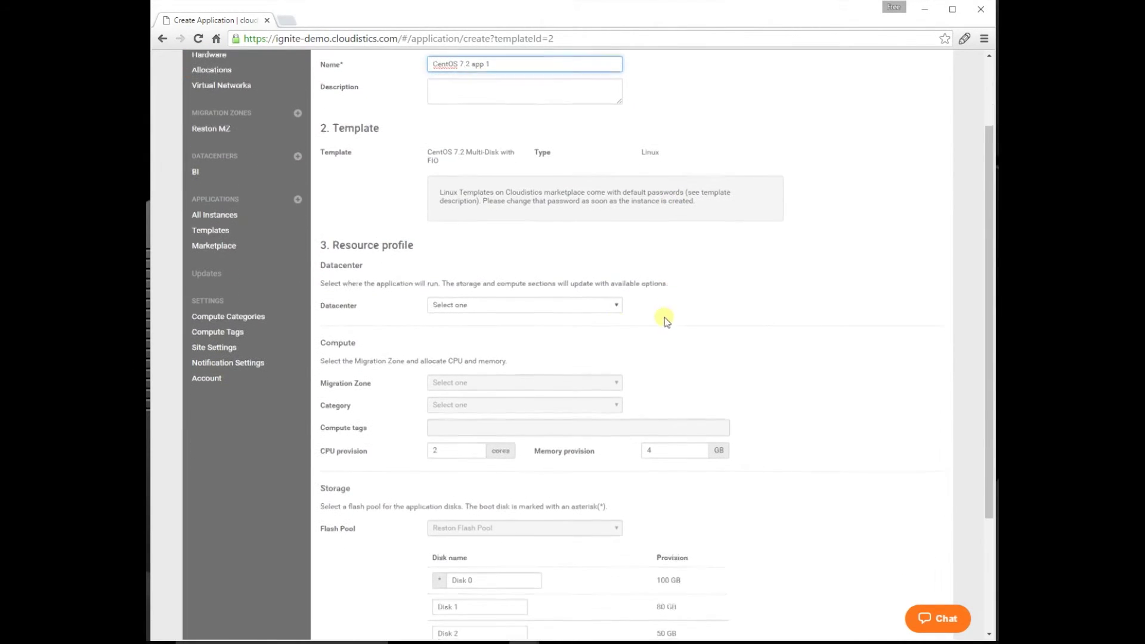
click(517, 312)
click(514, 327)
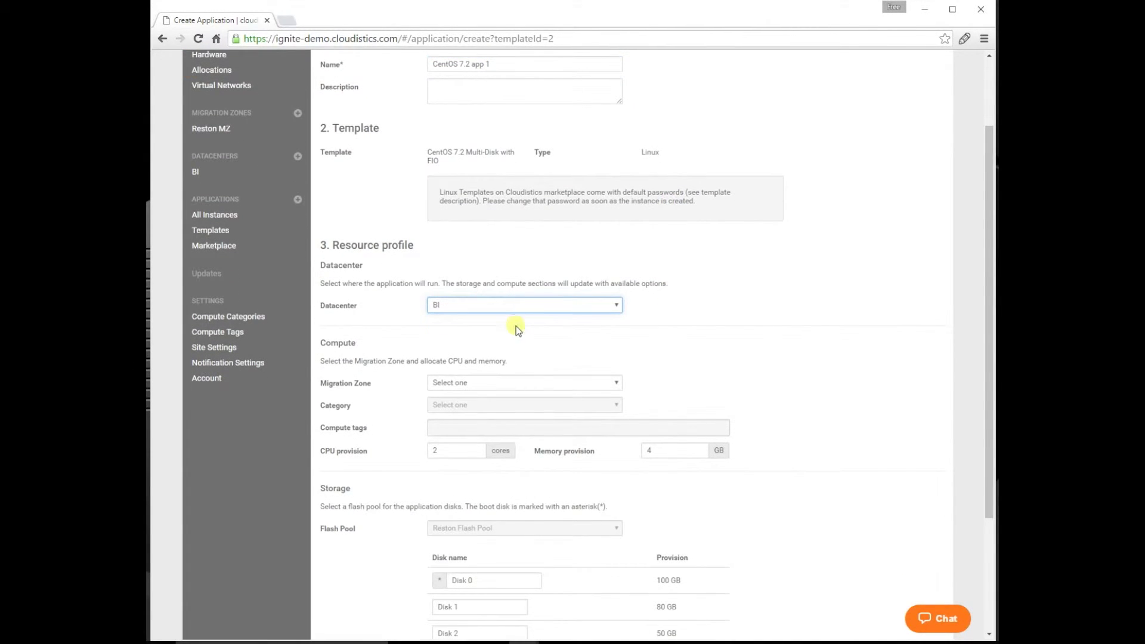
click(537, 383)
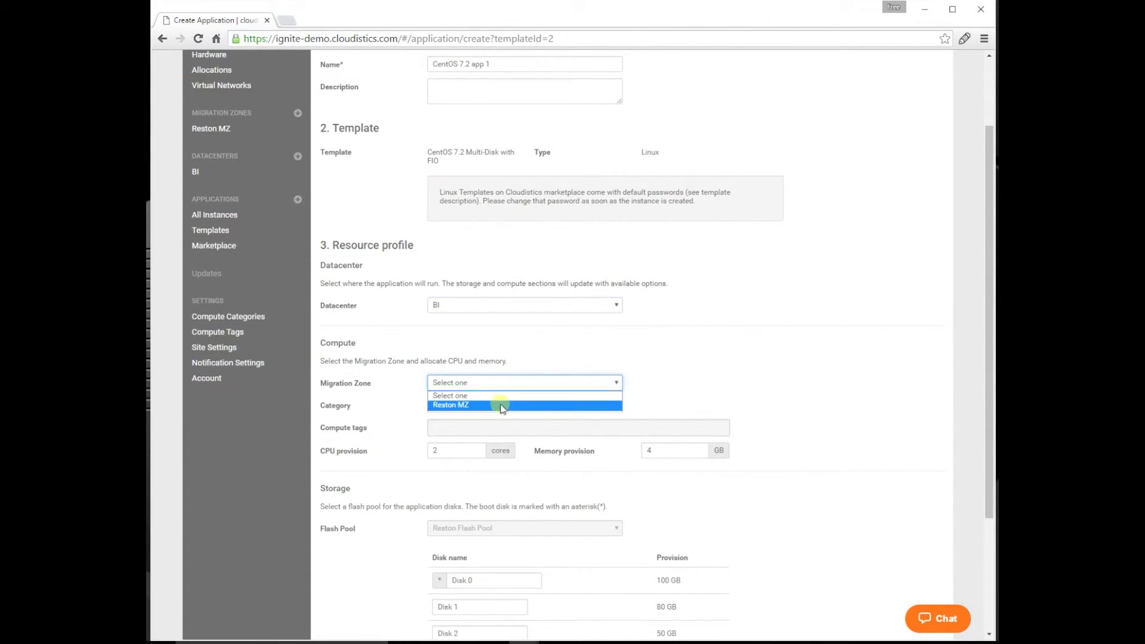
click(501, 404)
- Attach the instance to Reston VNET, set it to start on creation, and create it
scroll(806, 418, down, 3)
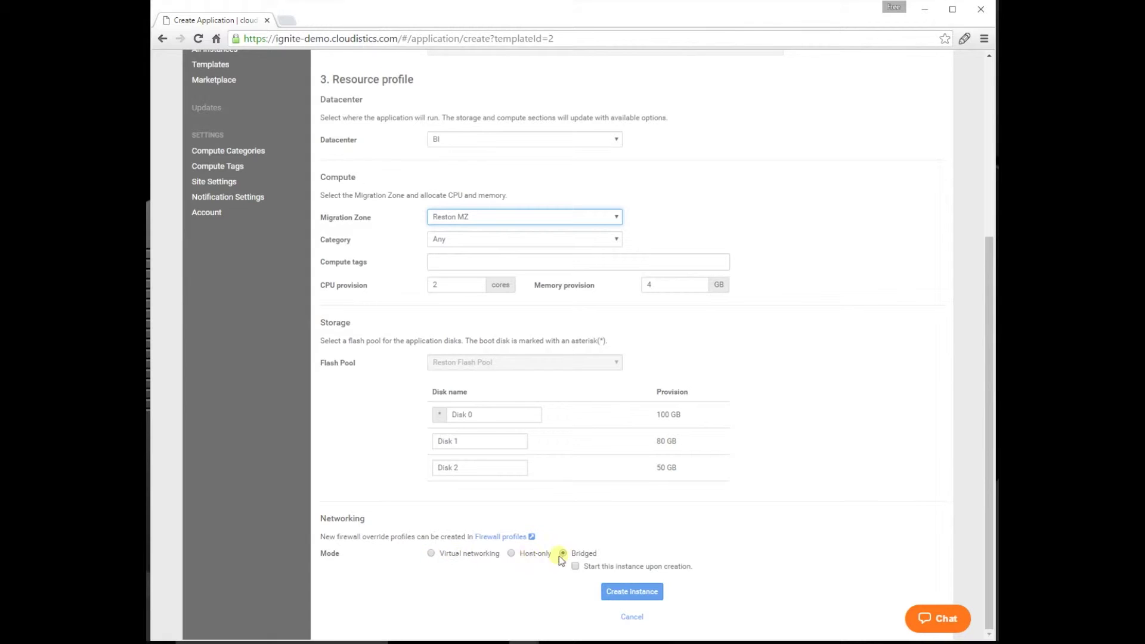
click(431, 553)
click(470, 573)
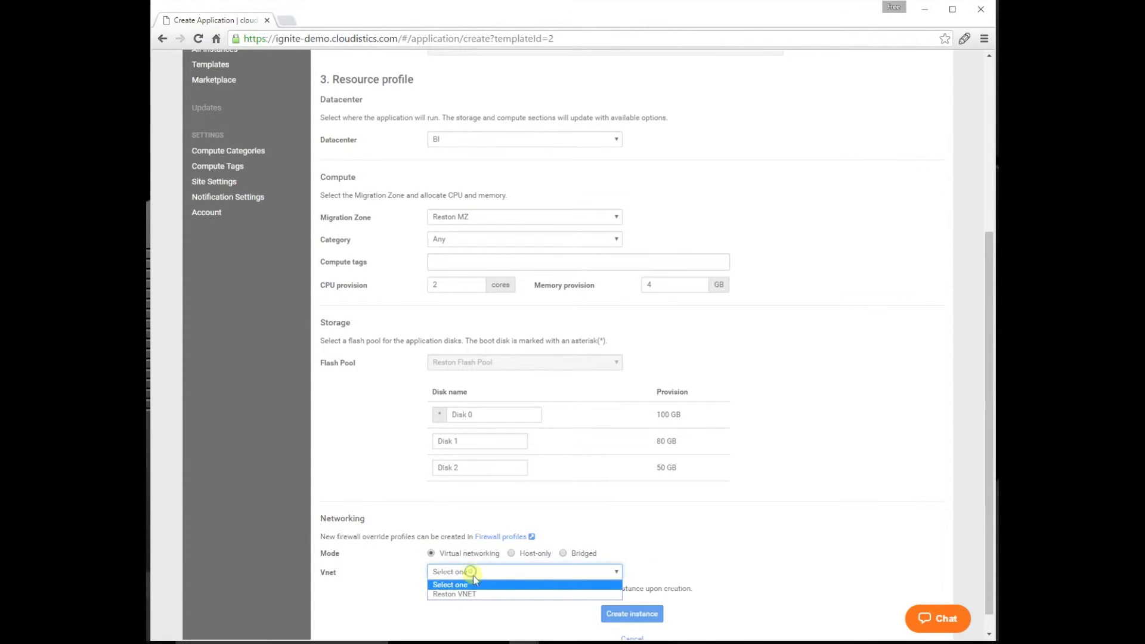
click(479, 590)
click(574, 589)
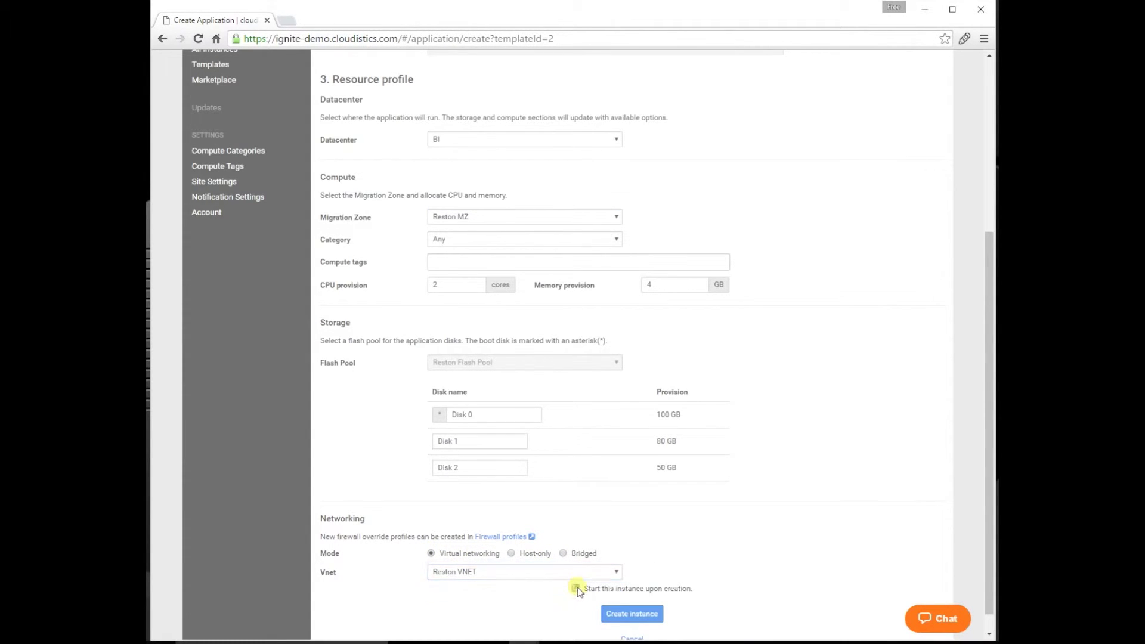
click(634, 614)
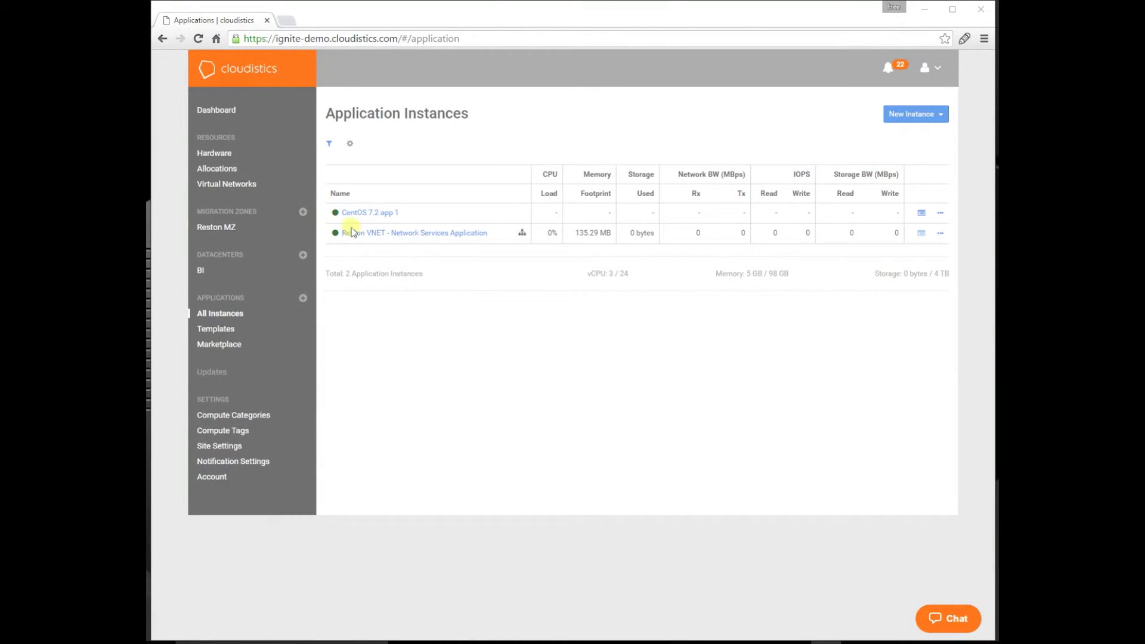
- Log in as root on the CentOS 7.2 app 1 console, then browse the application templates
mouse_move(335, 214)
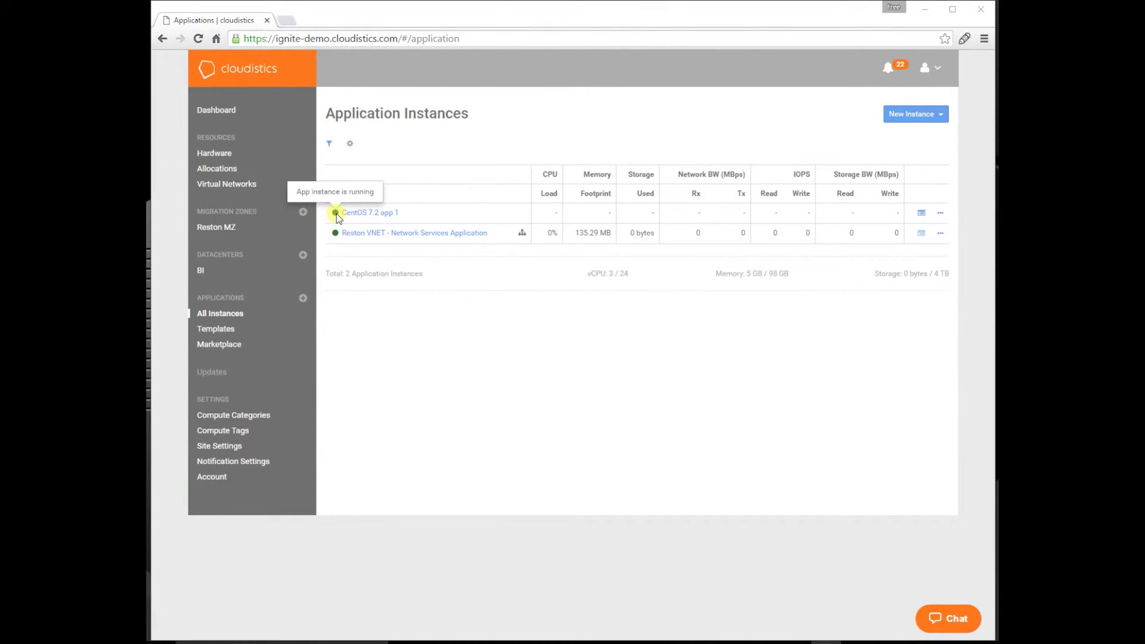
click(922, 214)
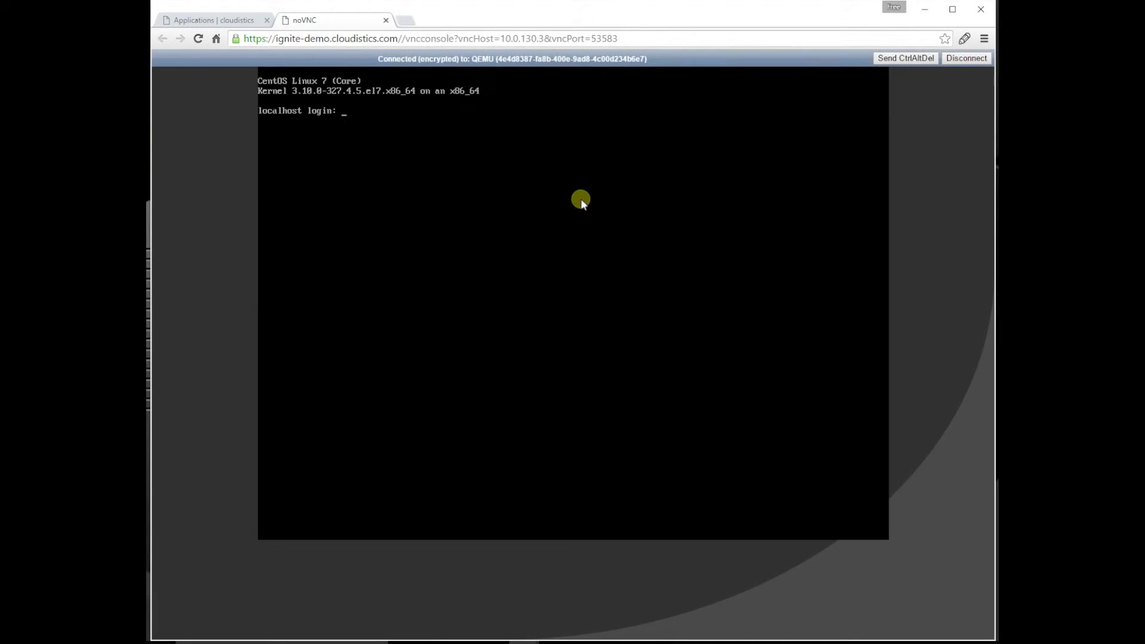
text(root)
key(Return)
key(Return)
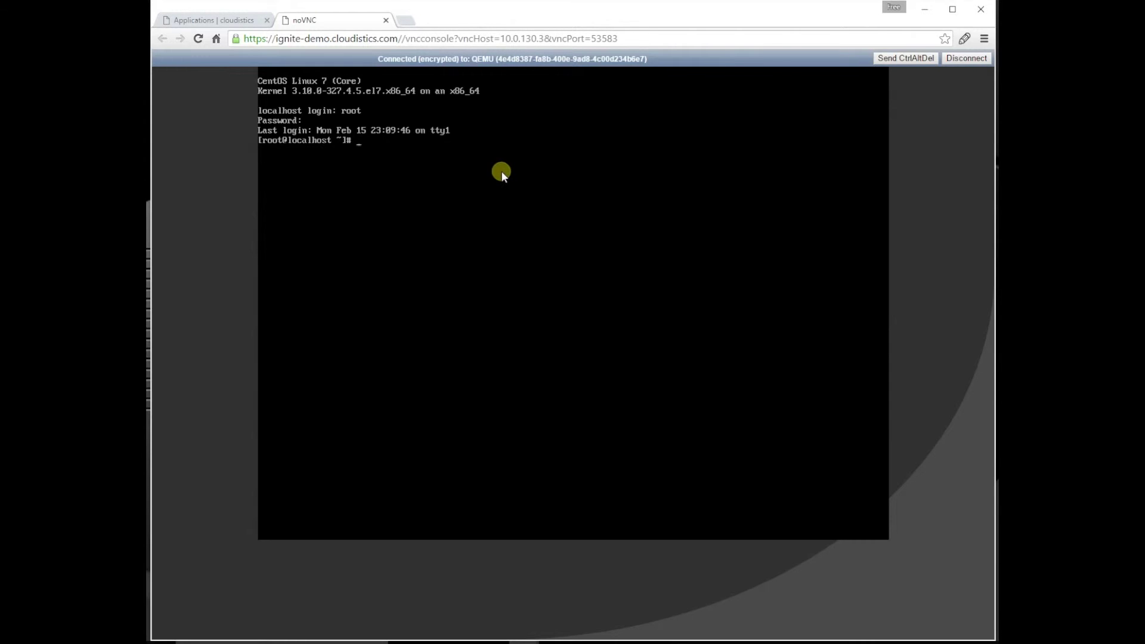
key(ctrl+Tab)
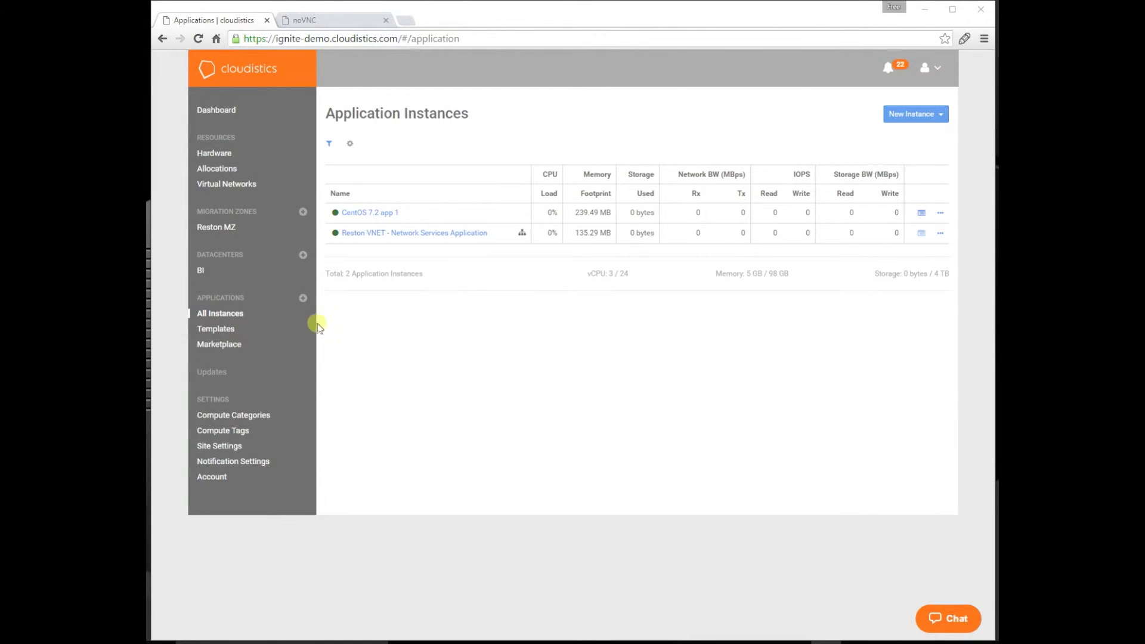
click(221, 329)
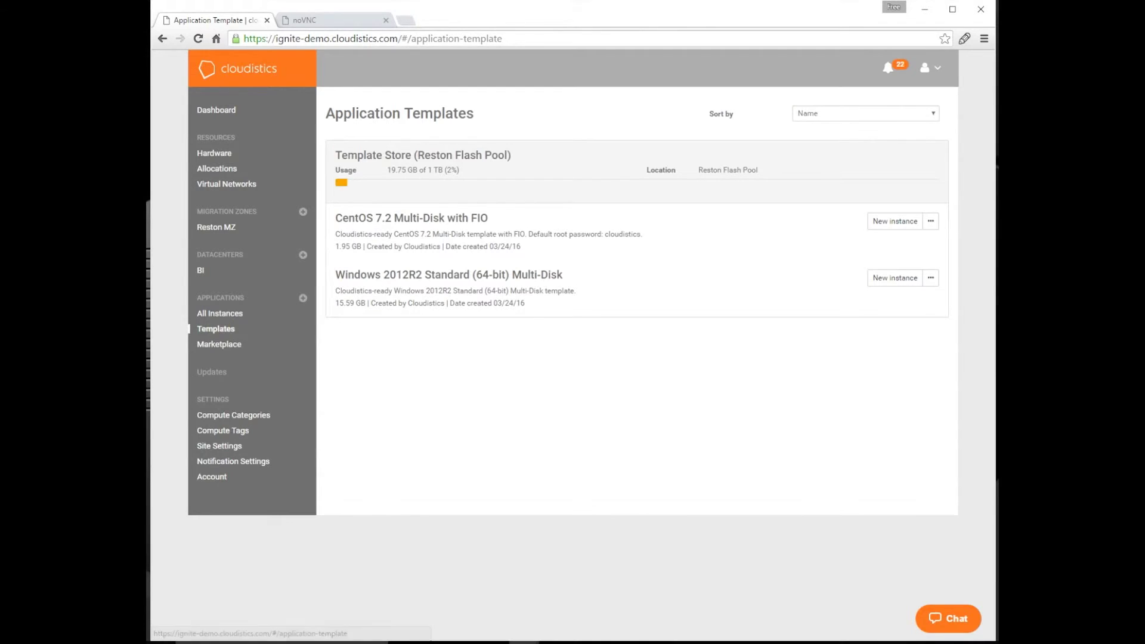
- Start a Windows 2012R2 instance named 'Windows 2012R2 app 1' in datacenter BI, Reston MZ
click(897, 278)
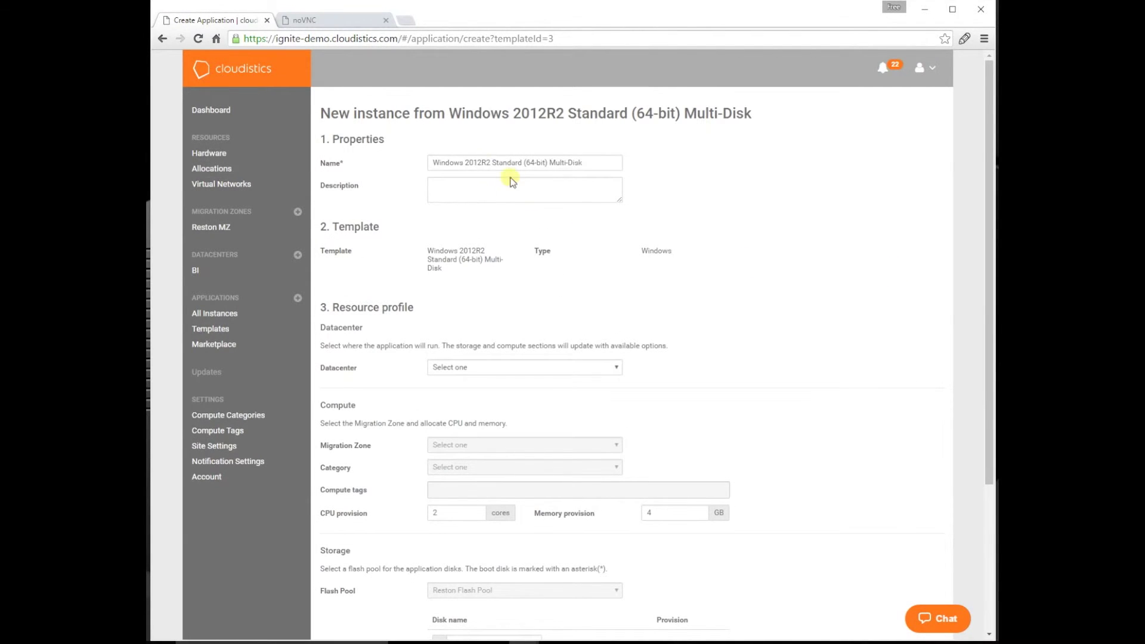
drag(490, 162, 639, 166)
text(app 1)
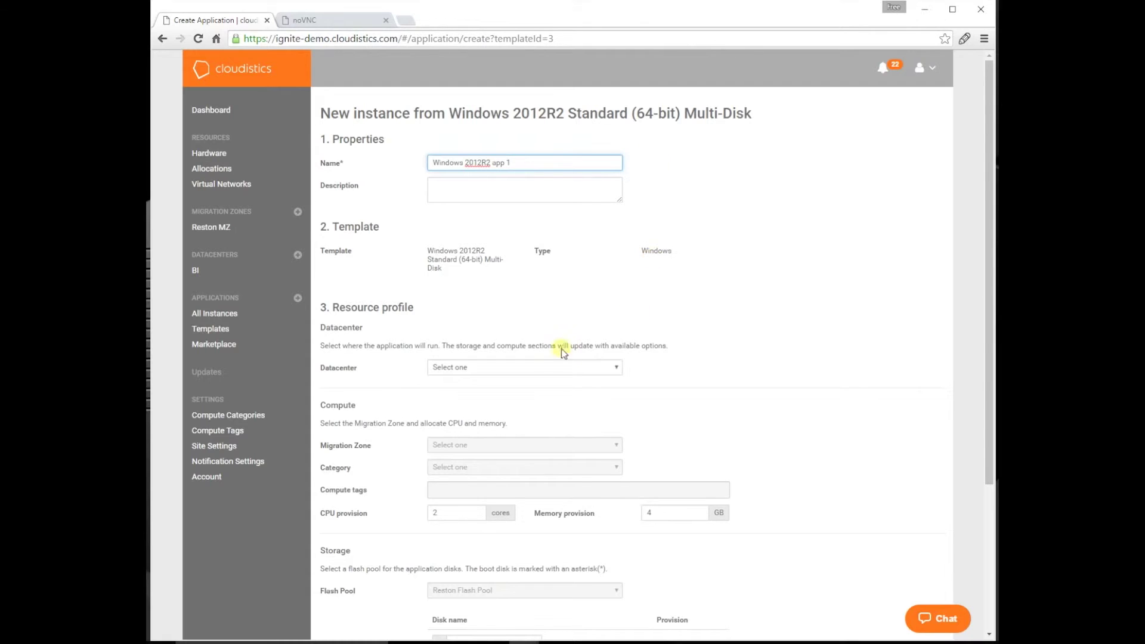
click(528, 367)
click(523, 390)
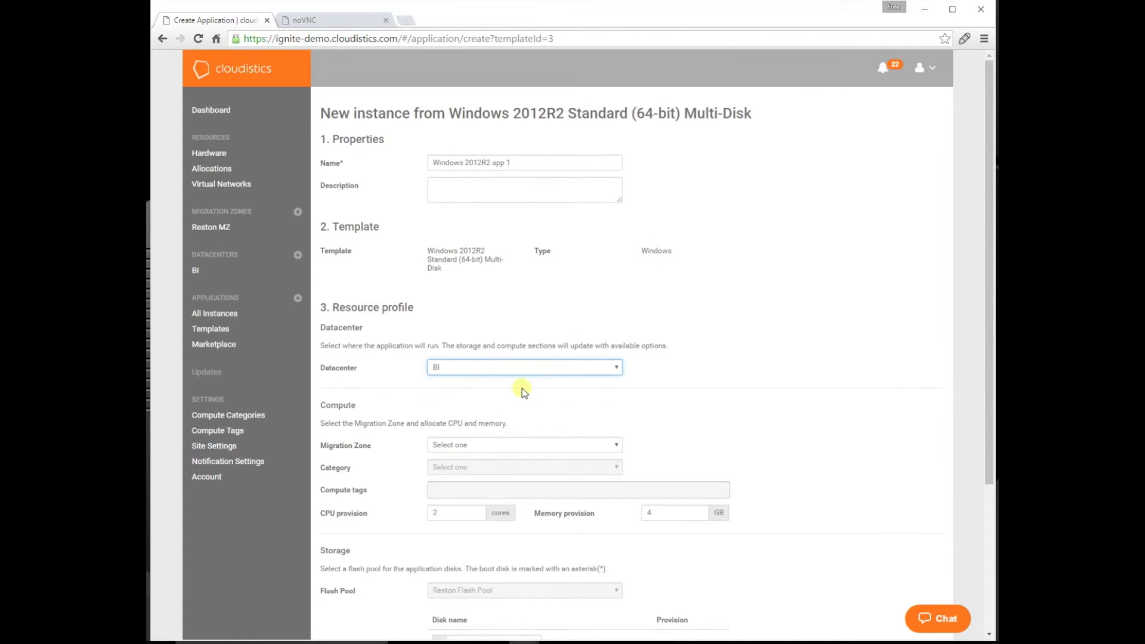
click(519, 445)
click(520, 468)
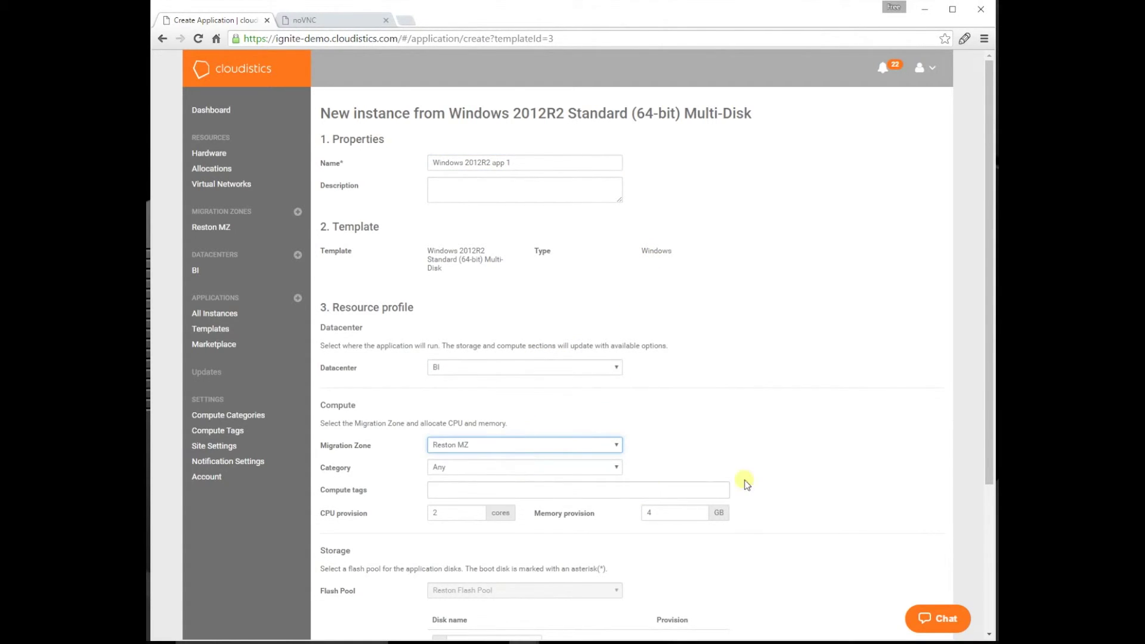
- Attach it via virtual networking to Reston VNET, set it to start, and create it
scroll(850, 468, down, 3)
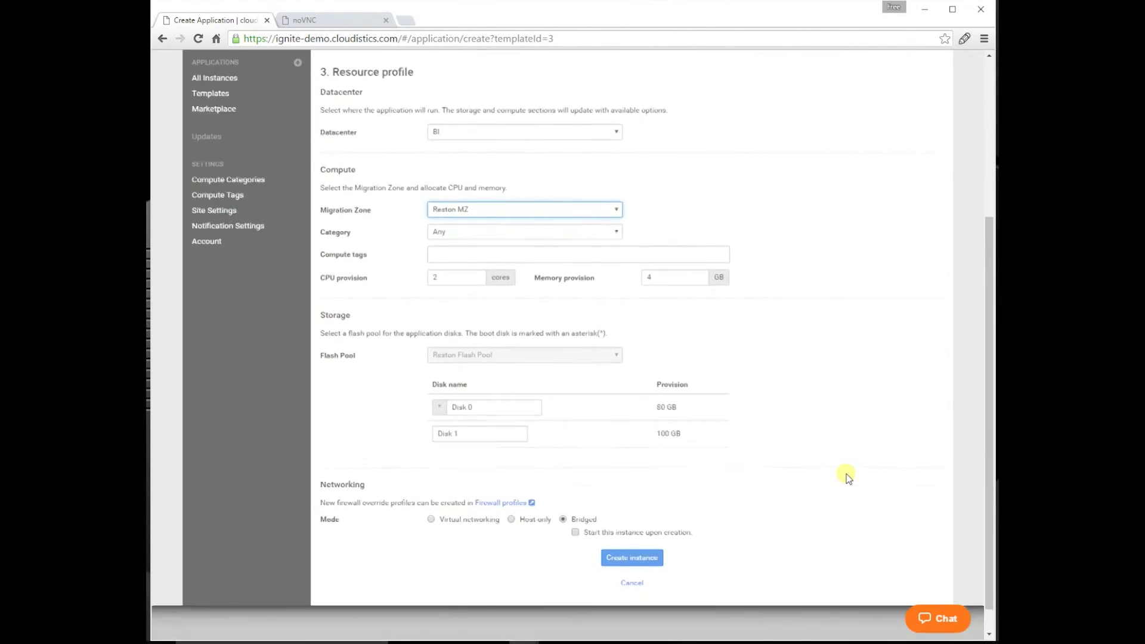
click(431, 553)
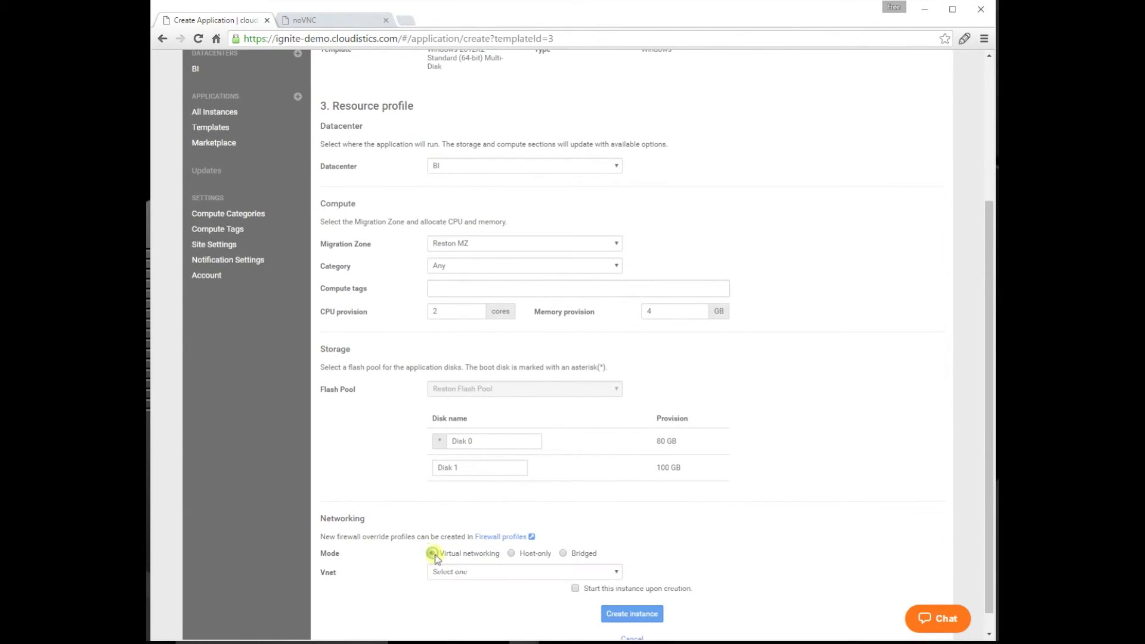
click(449, 572)
click(471, 594)
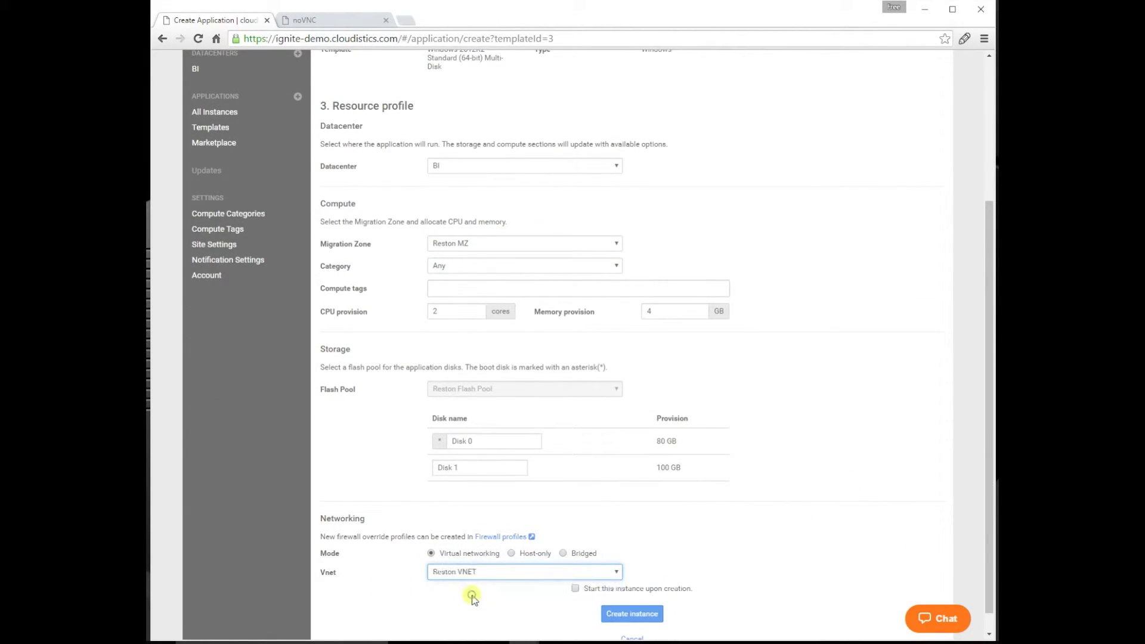
click(575, 589)
click(614, 614)
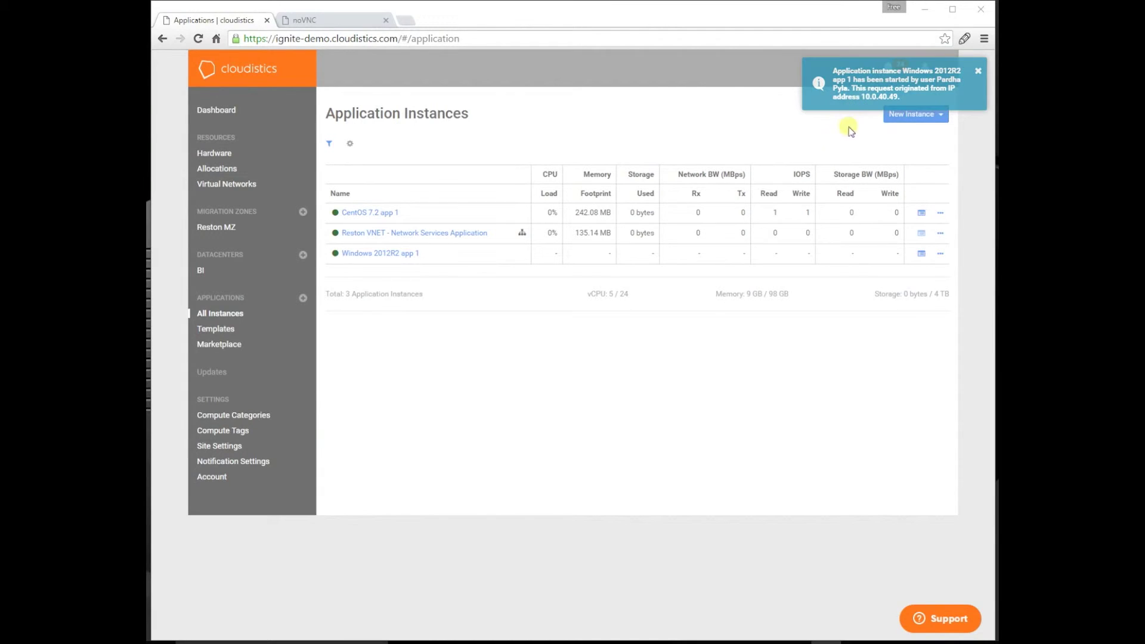
- Open the Windows 2012R2 app 1 console, then scroll through CentOS 7.2 app 1's properties and activity charts
click(922, 254)
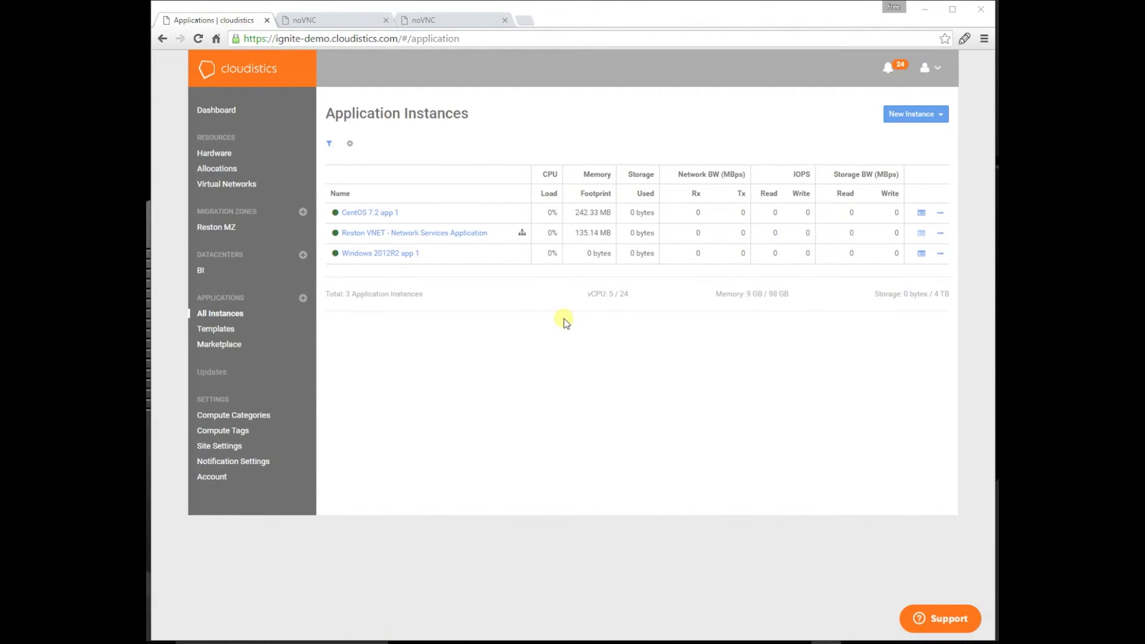
click(390, 213)
scroll(638, 312, down, 2)
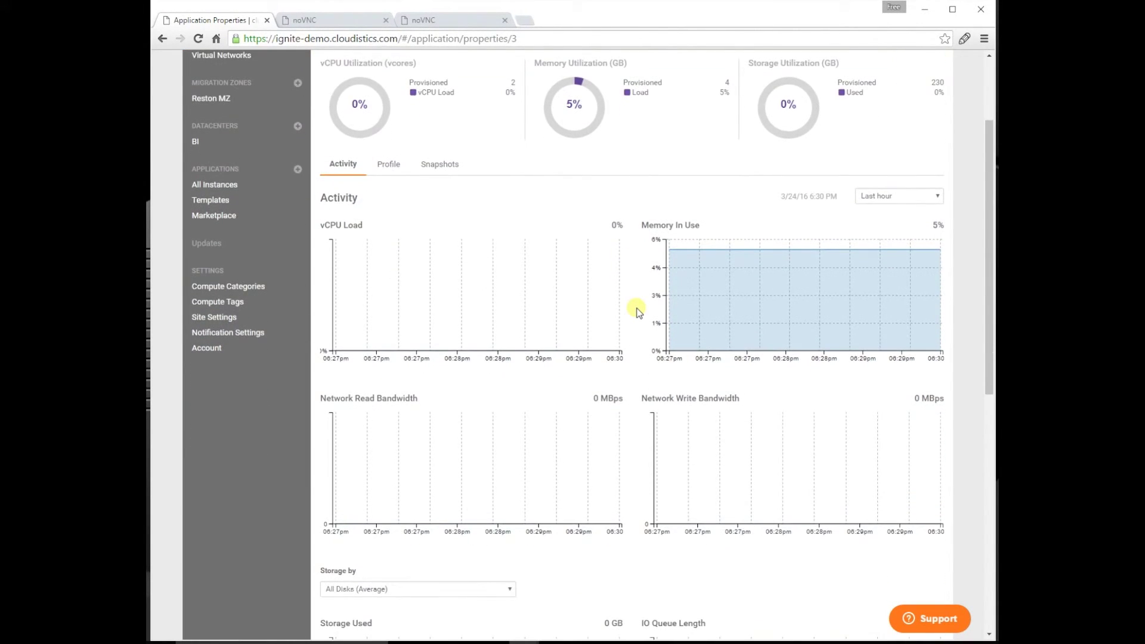
scroll(656, 307, up, 2)
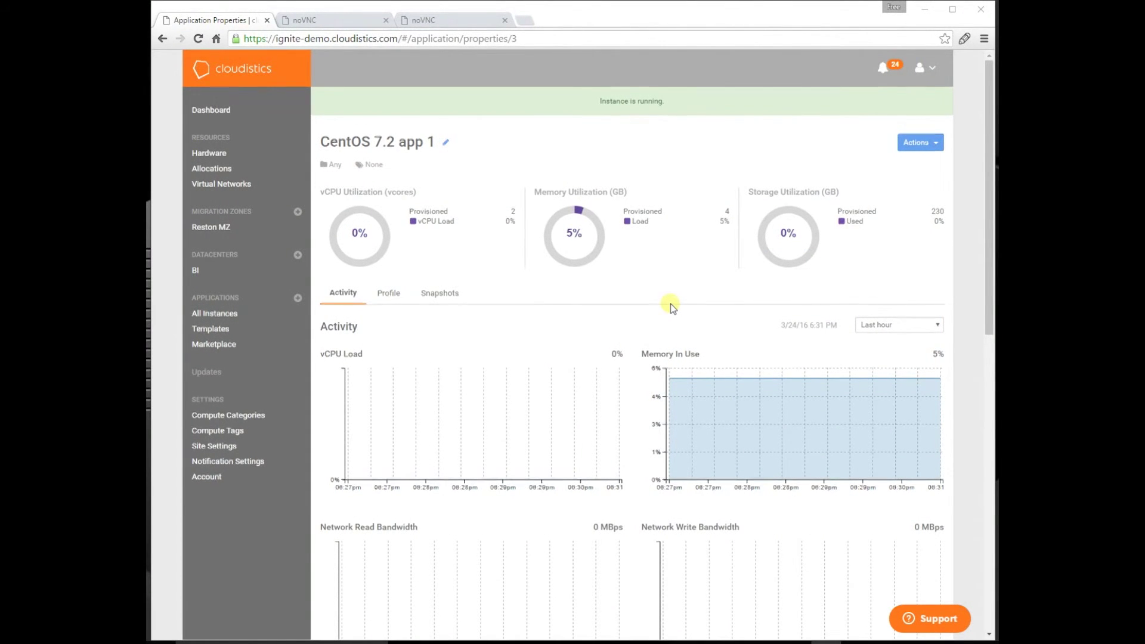
scroll(671, 303, down, 2)
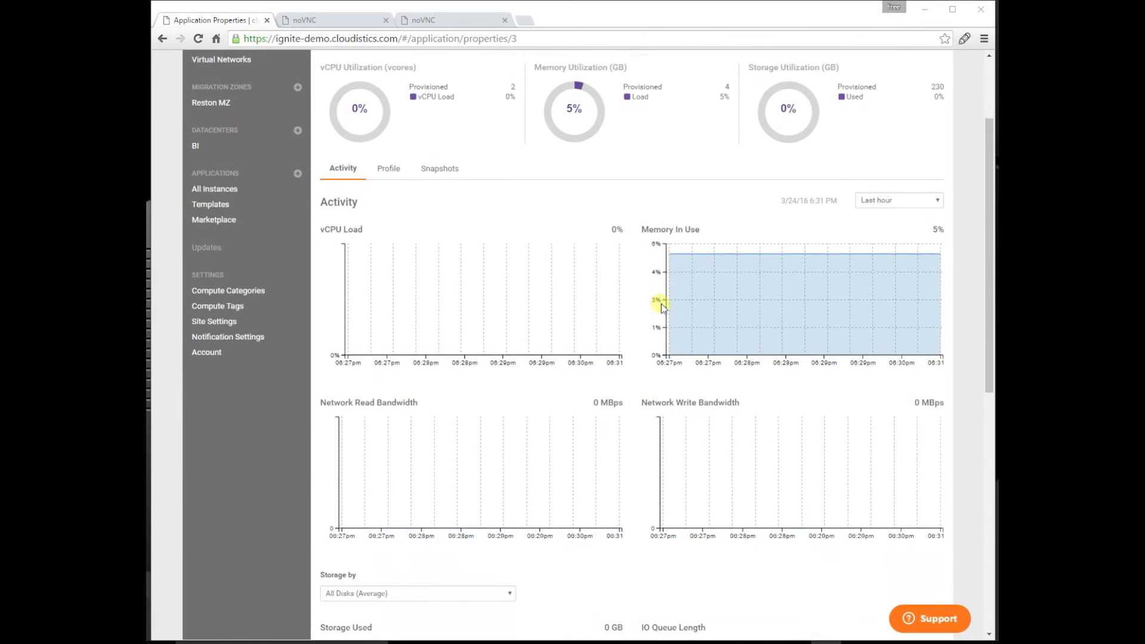
scroll(662, 308, down, 3)
scroll(664, 309, down, 4)
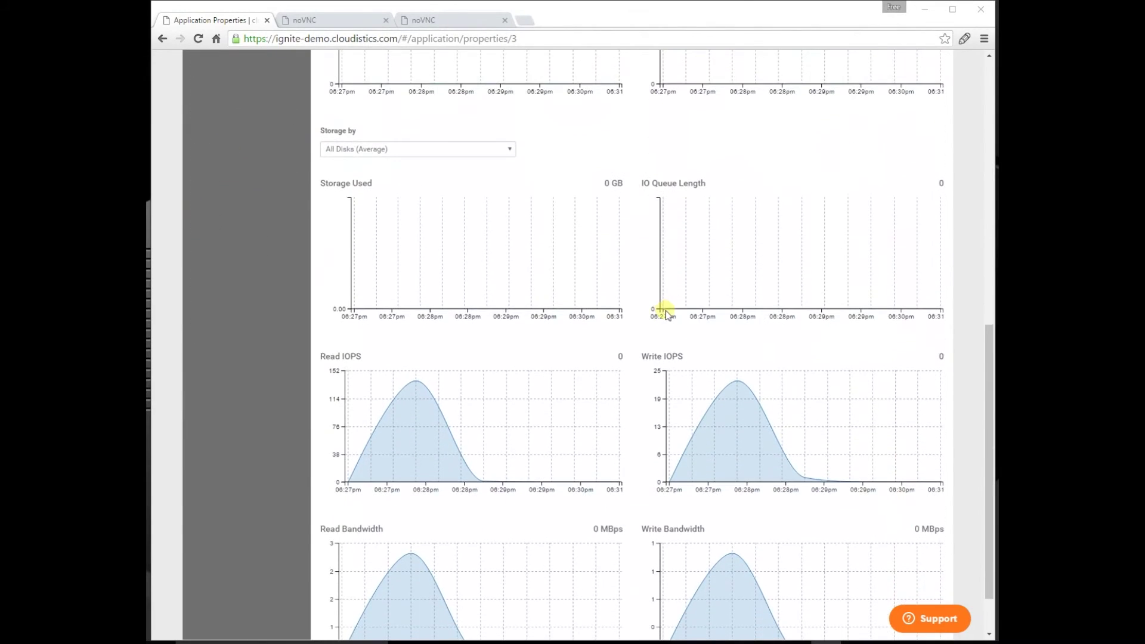
scroll(662, 313, down, 2)
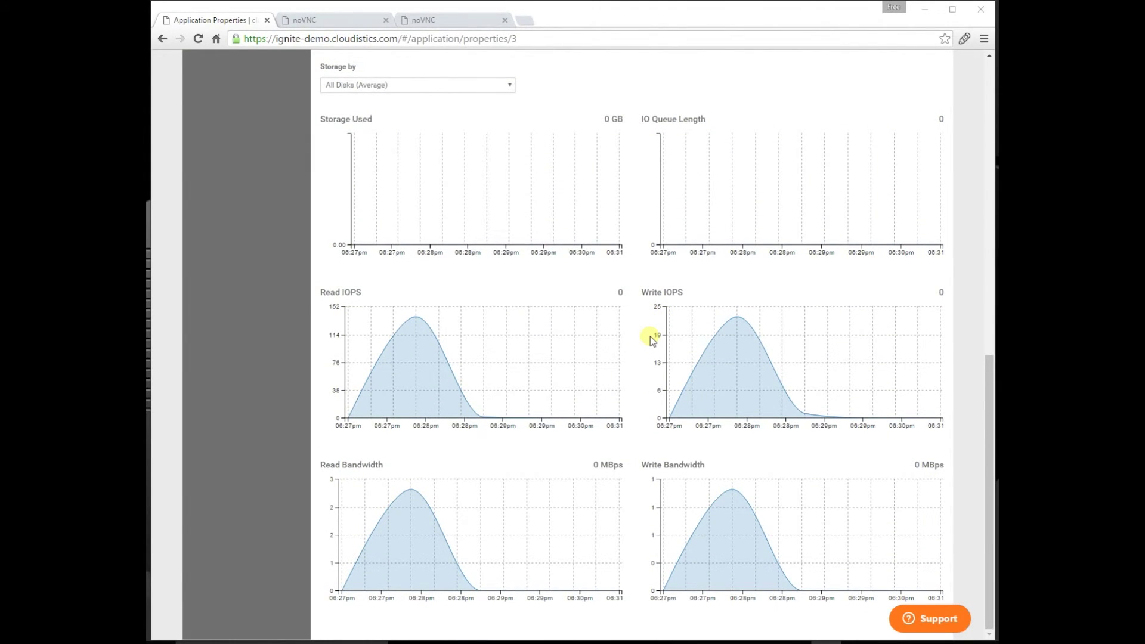
scroll(650, 336, up, 5)
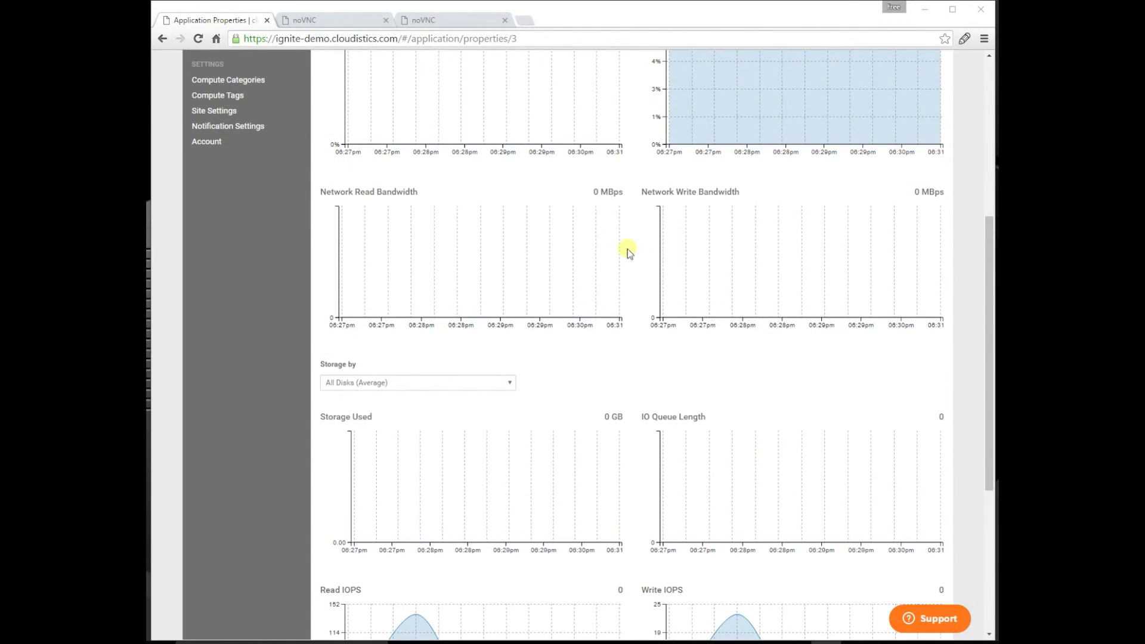
scroll(625, 247, up, 2)
scroll(632, 248, up, 3)
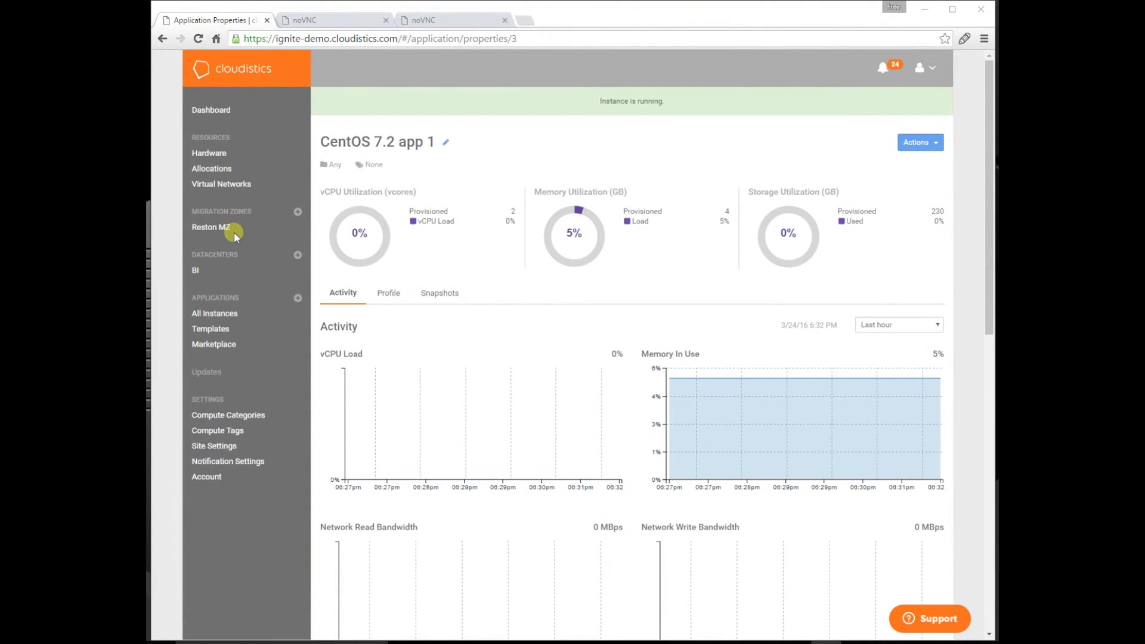
- Scroll through datacenter BI's activity charts, view Reston MZ's overview, then go to the Dashboard
click(199, 273)
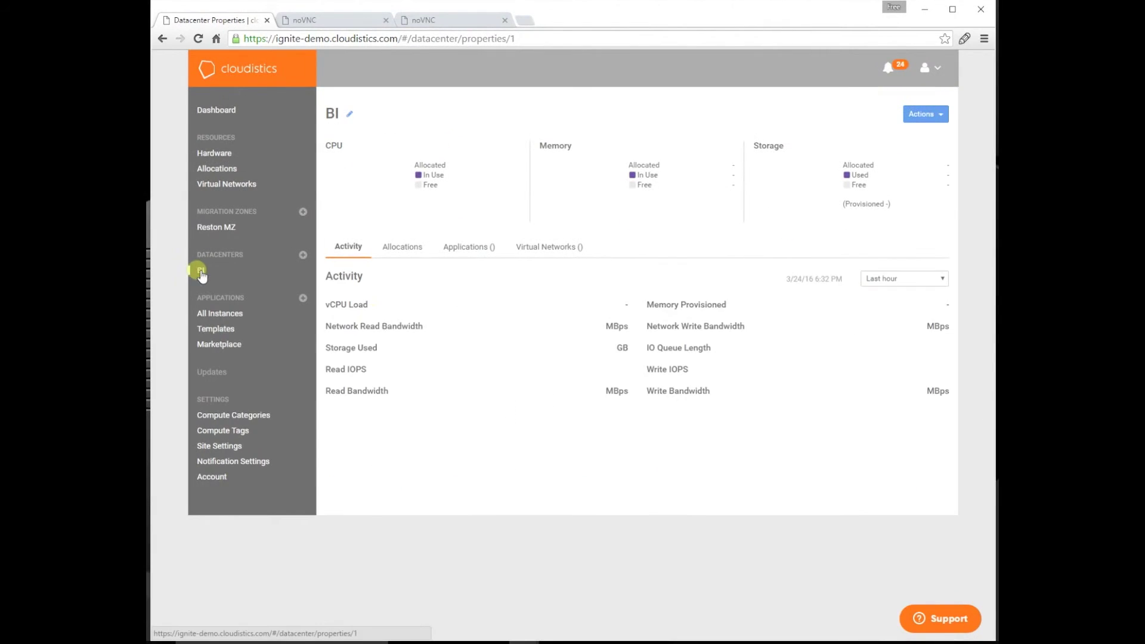
scroll(684, 336, down, 2)
scroll(683, 337, down, 6)
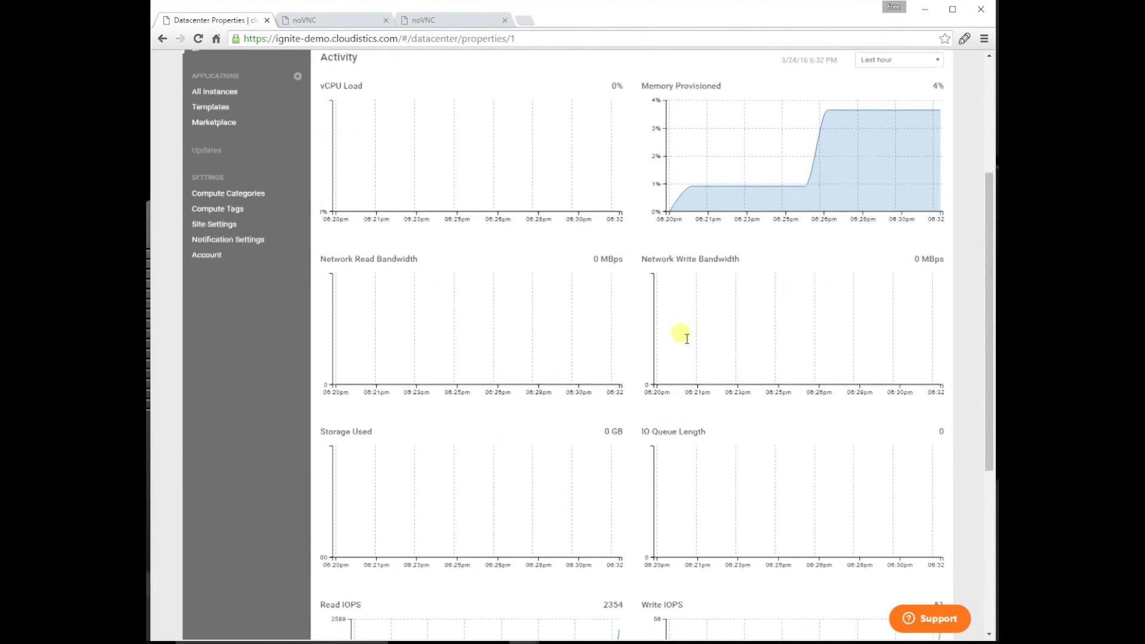
scroll(683, 337, up, 2)
scroll(684, 337, up, 5)
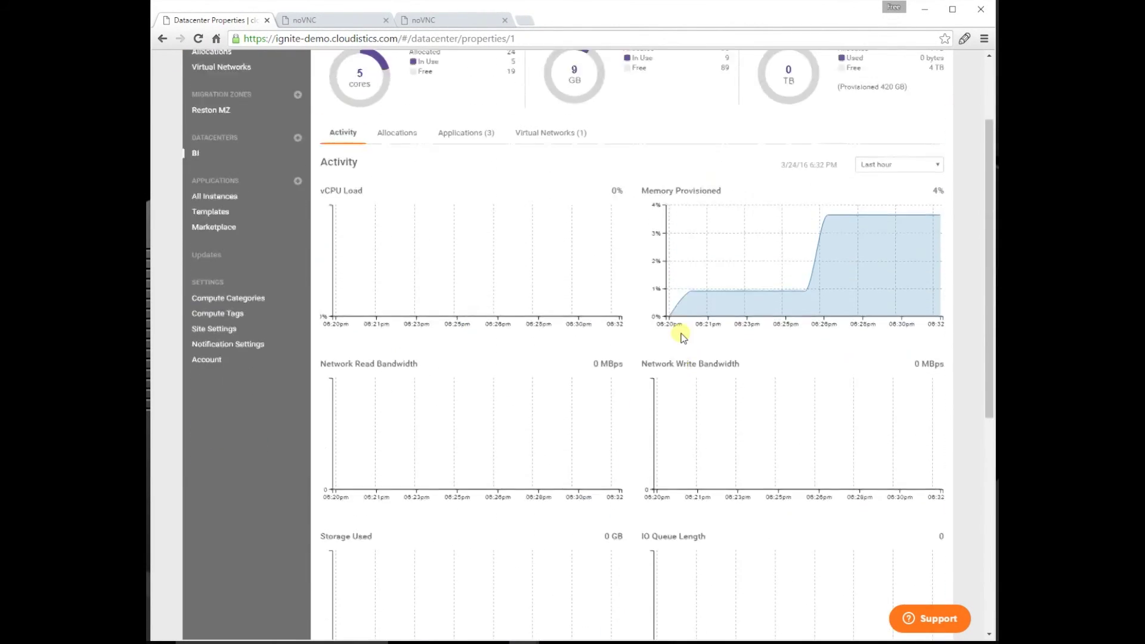
click(222, 229)
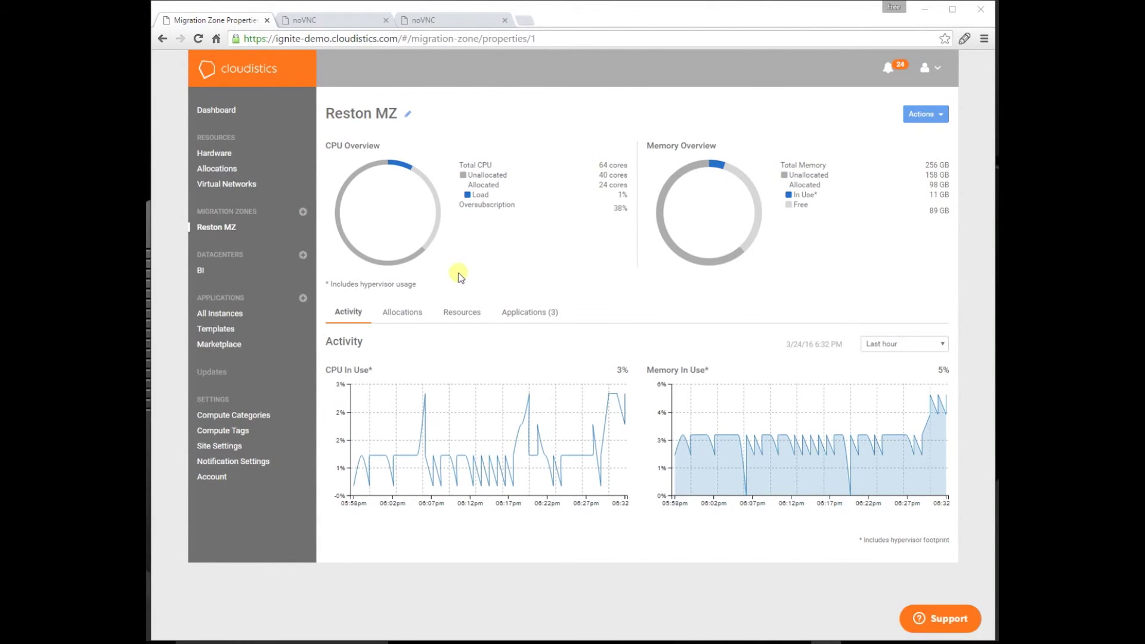
click(217, 111)
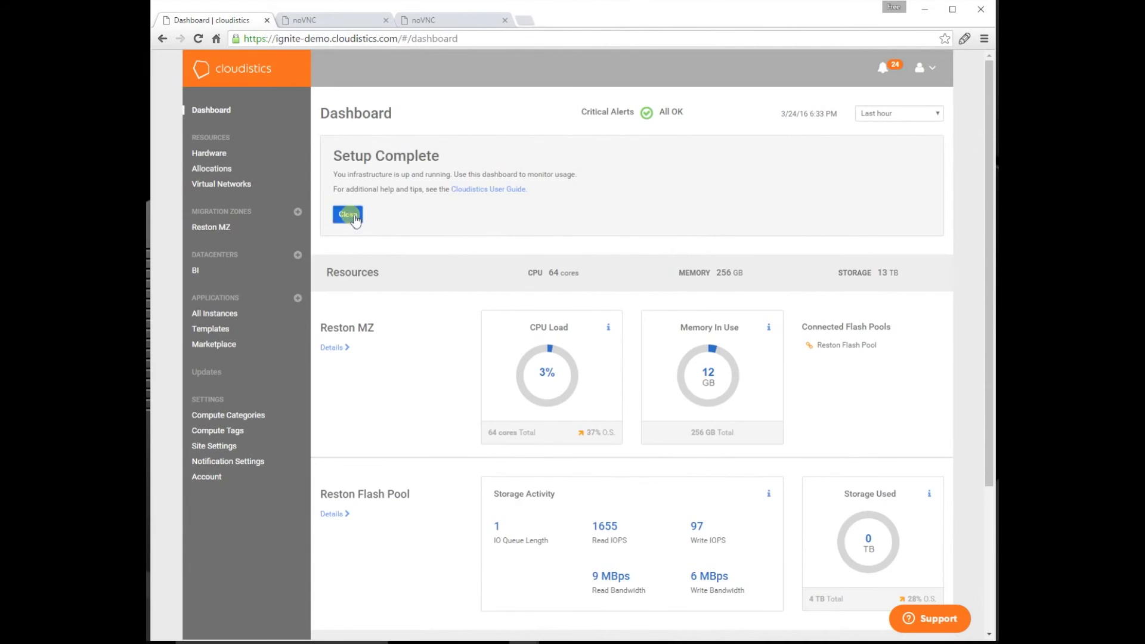
- Close the Setup Complete notice and scroll to Virtual Datacenters showing BI's 5 cores, 9 GB
click(348, 215)
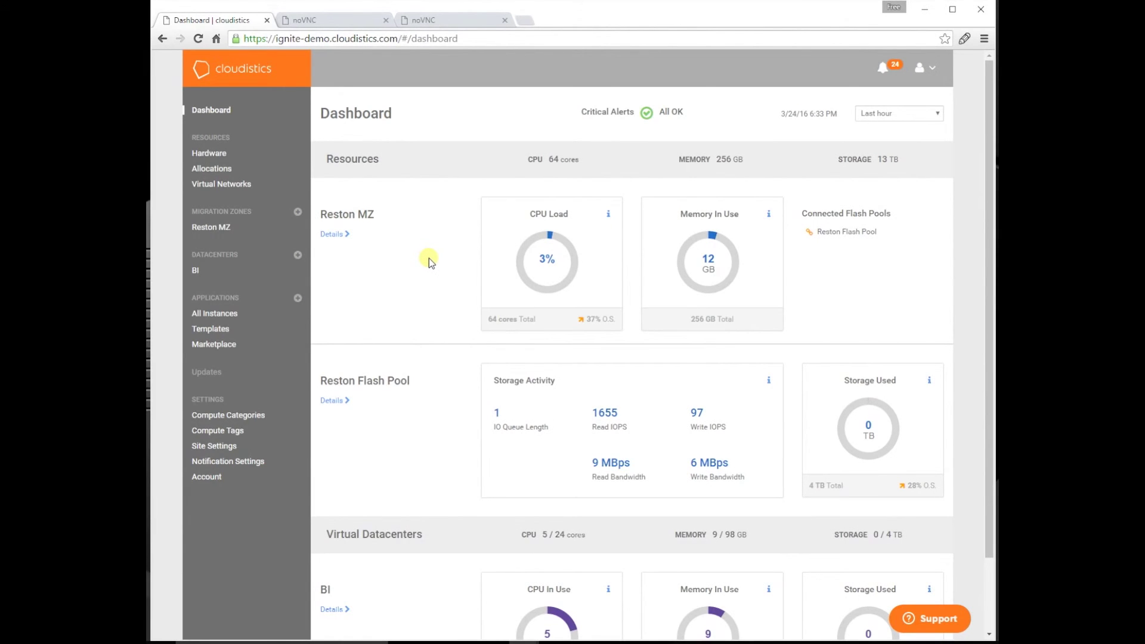
scroll(428, 259, down, 1)
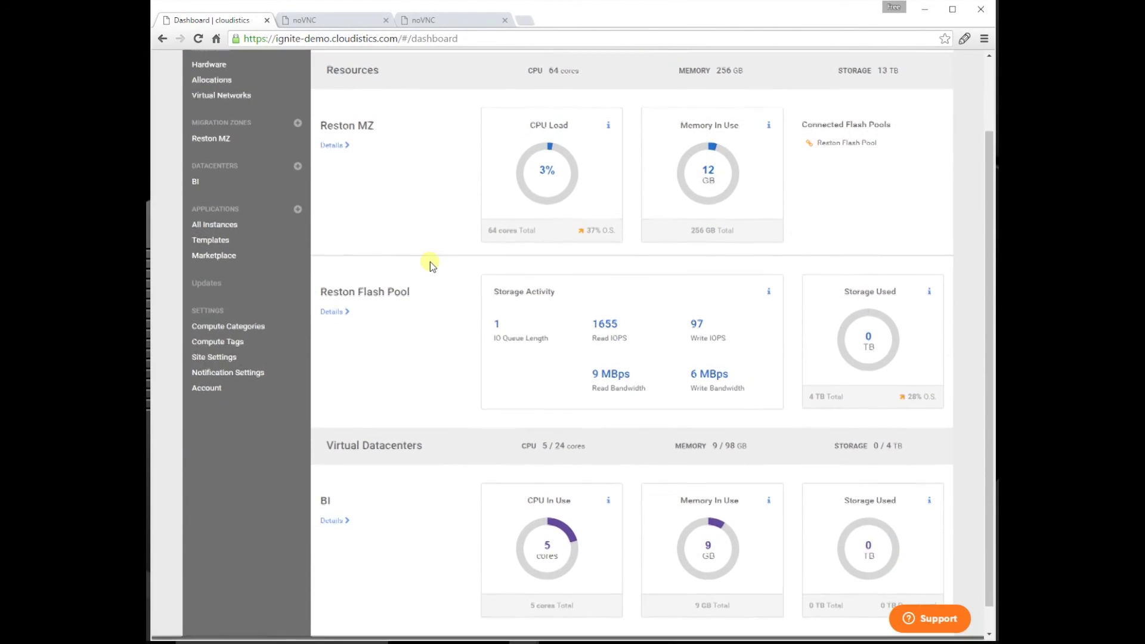
scroll(431, 263, down, 1)
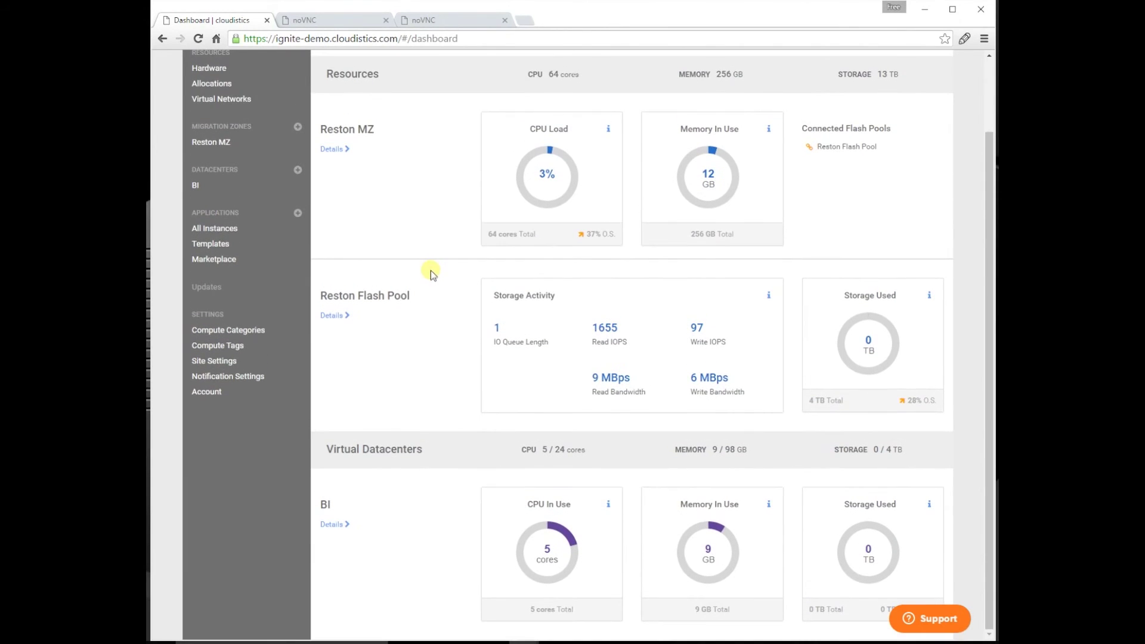
scroll(454, 331, down, 1)
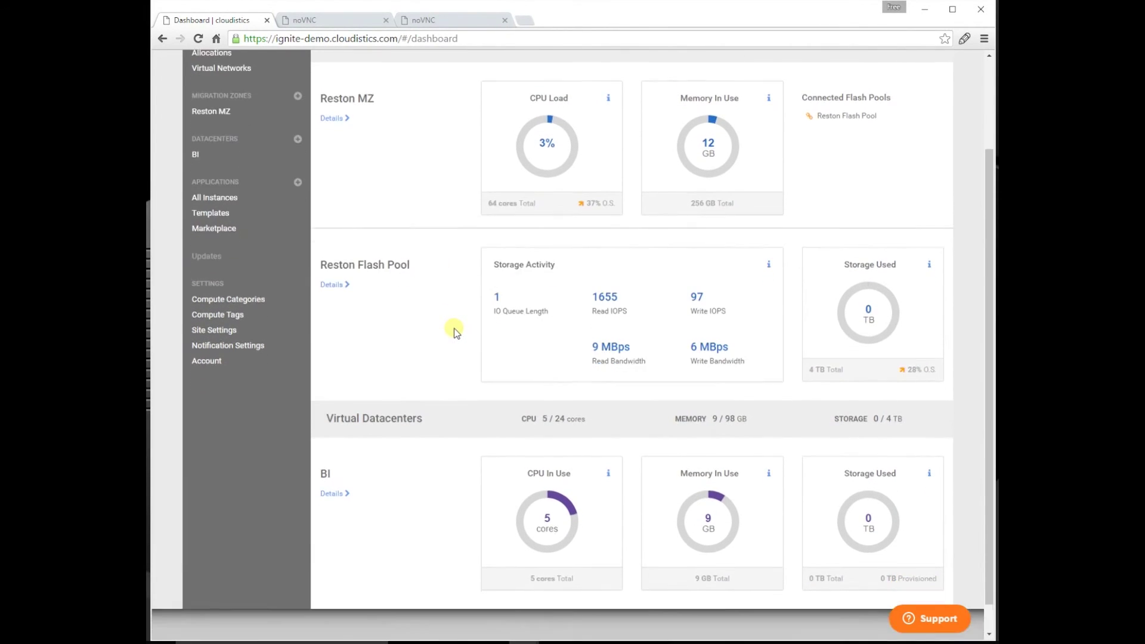